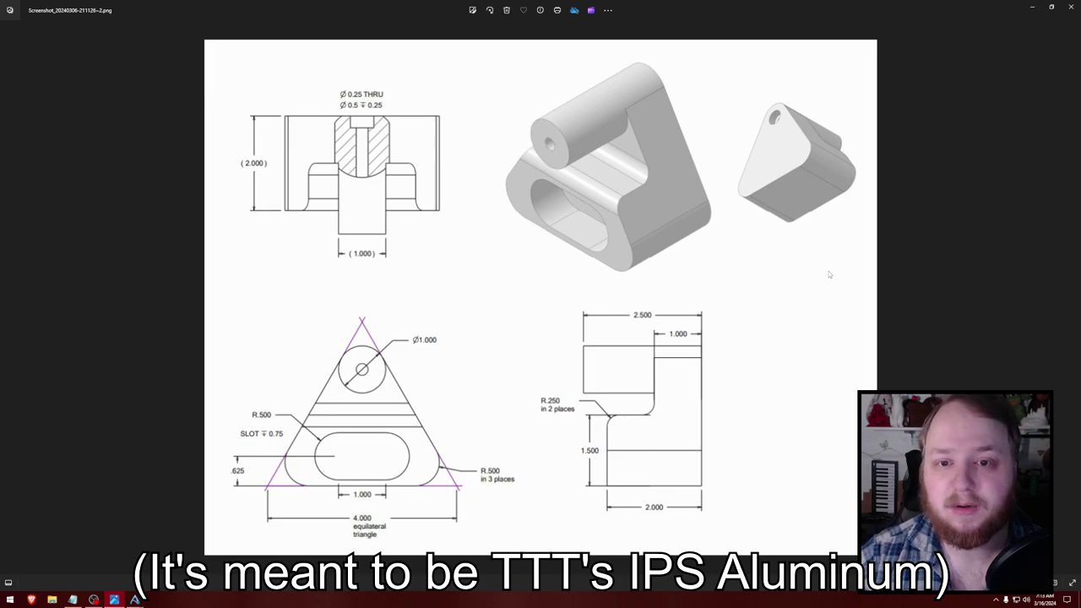
- Start a sketch on the XY plane and draw a closed triangle of three lines straddling the vertical axis
drag(649, 9, 1080, 380)
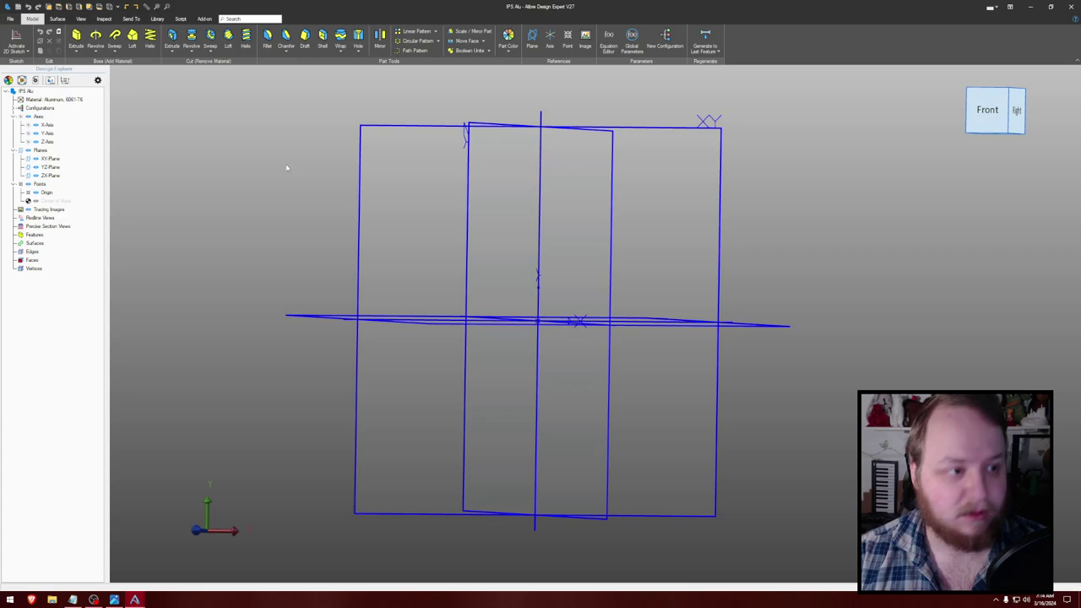
click(52, 159)
key(ctrl+k)
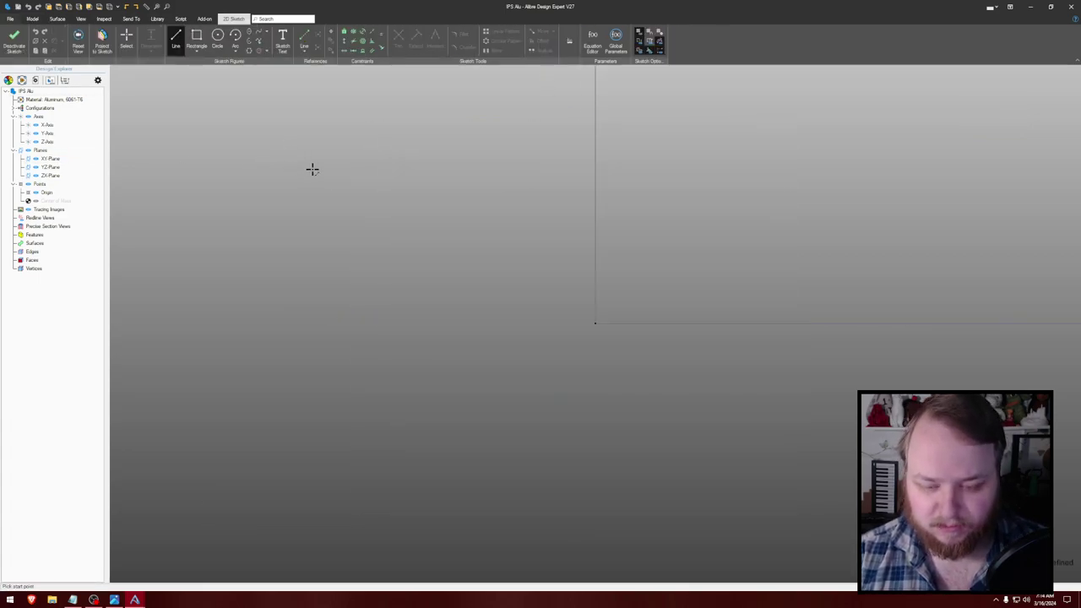
click(478, 385)
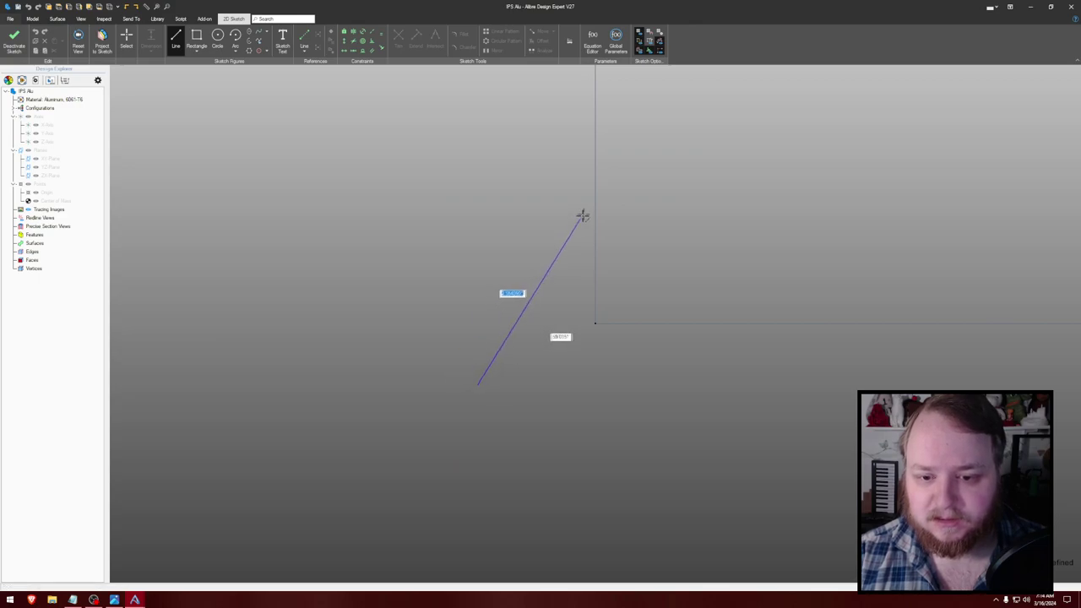
click(590, 203)
click(708, 393)
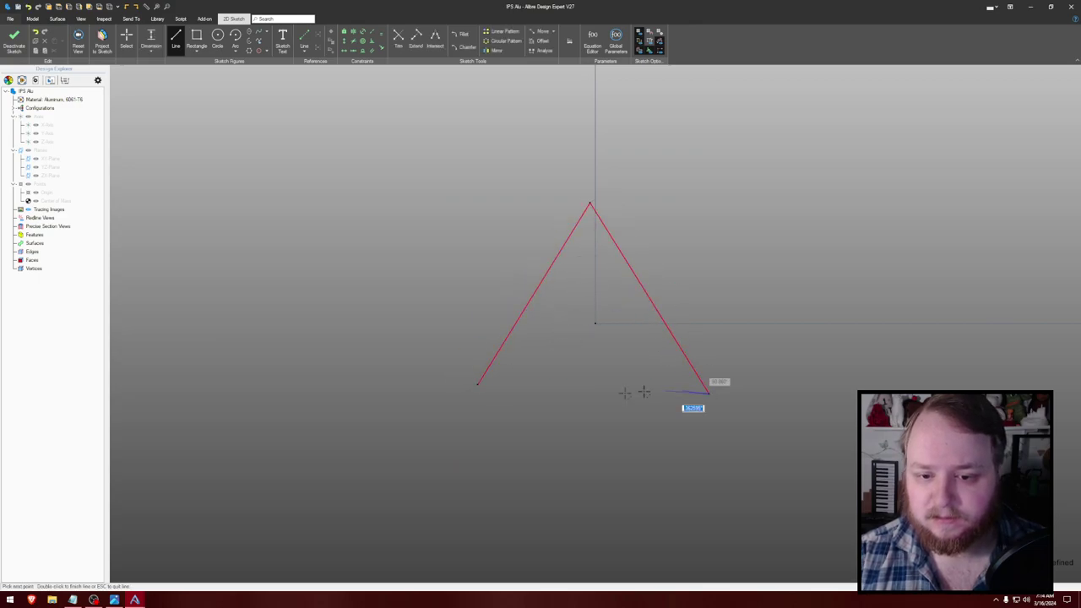
click(477, 385)
key(Escape)
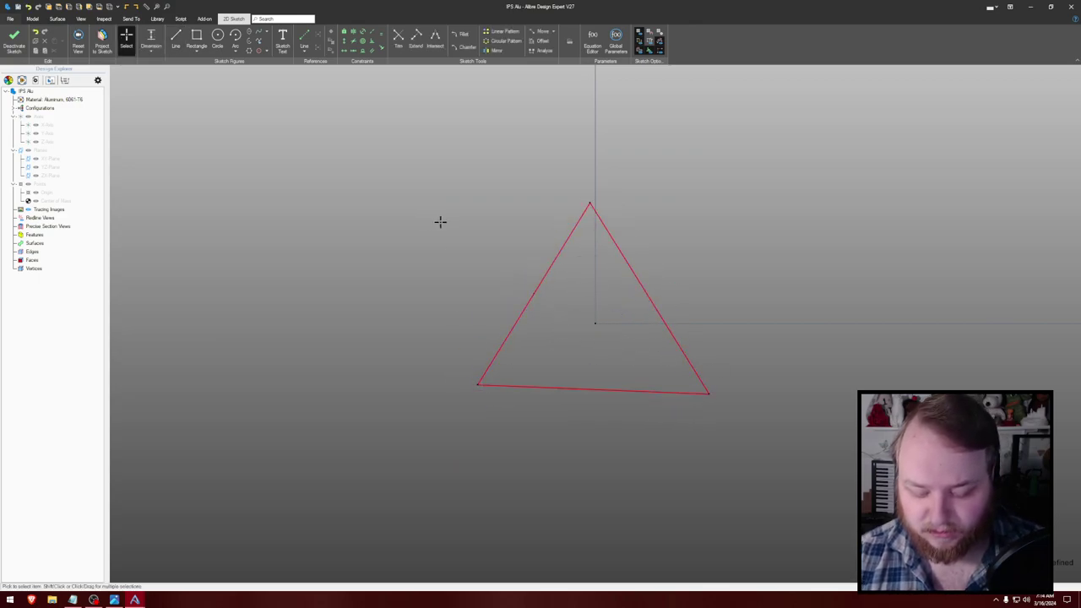
- Constrain the triangle's three sides to equal length and make its base horizontal
key(e)
click(625, 259)
click(551, 259)
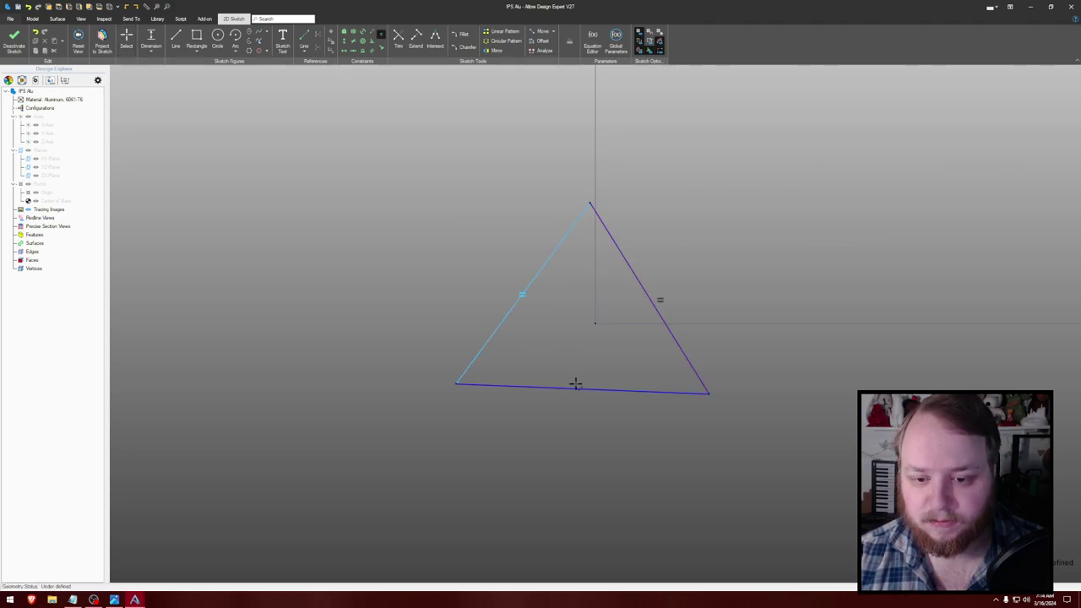
click(575, 385)
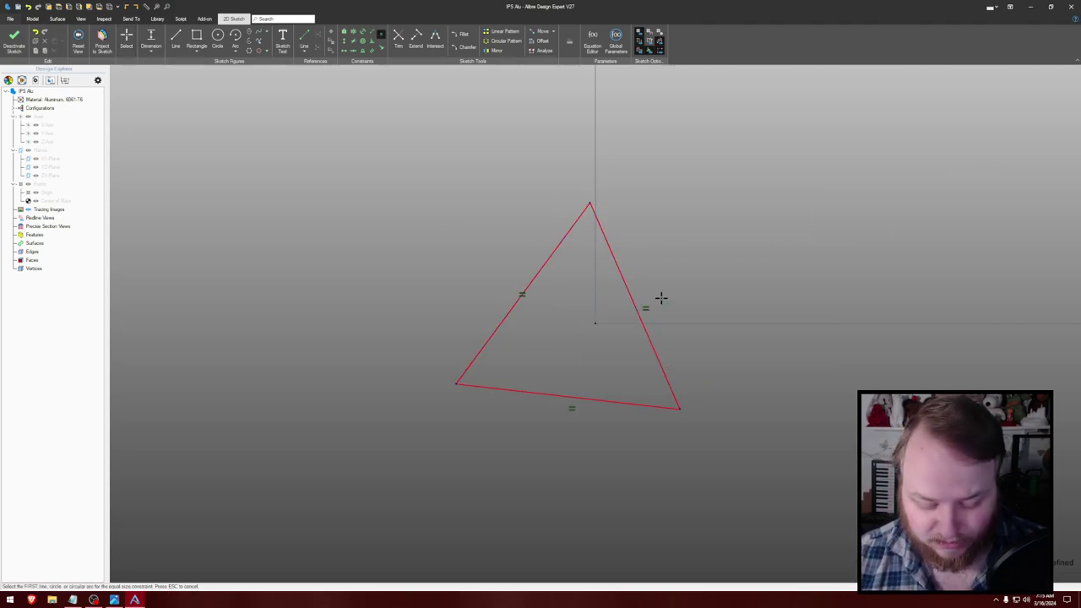
key(h)
click(608, 400)
key(Escape)
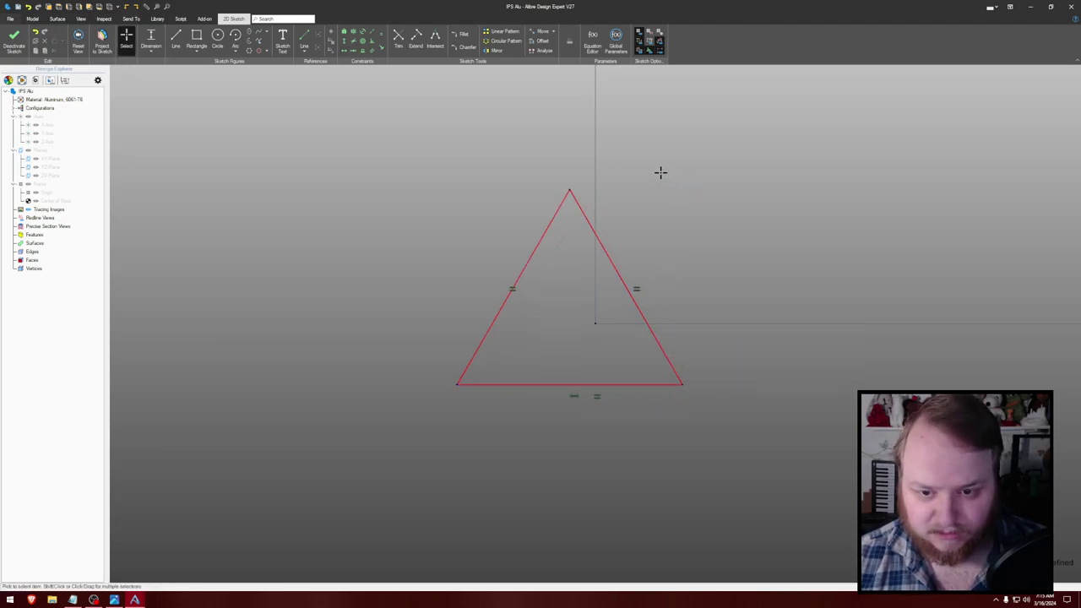
- Dimension the triangle's base to 4 inches
key(d)
click(634, 384)
click(599, 456)
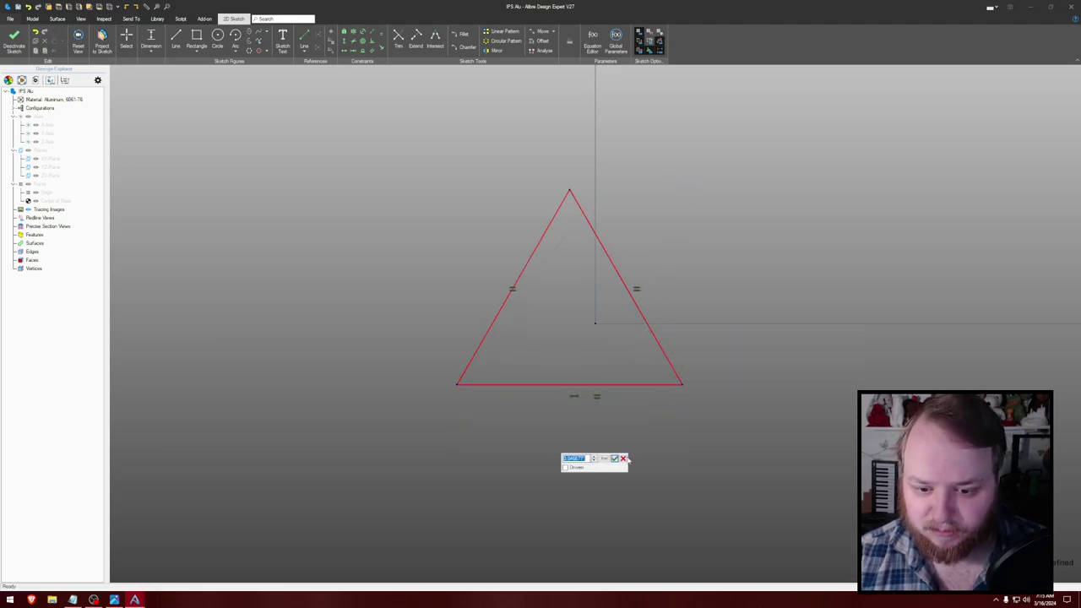
text(4)
key(Return)
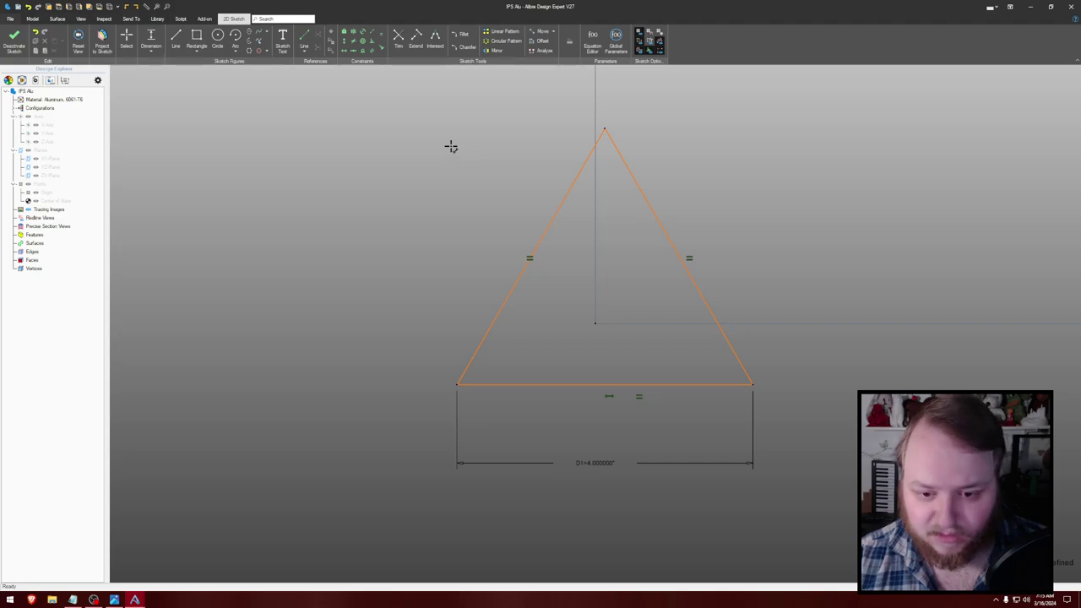
- Centre the triangle's base on the origin with a midpoint constraint between its two lower corners
click(353, 50)
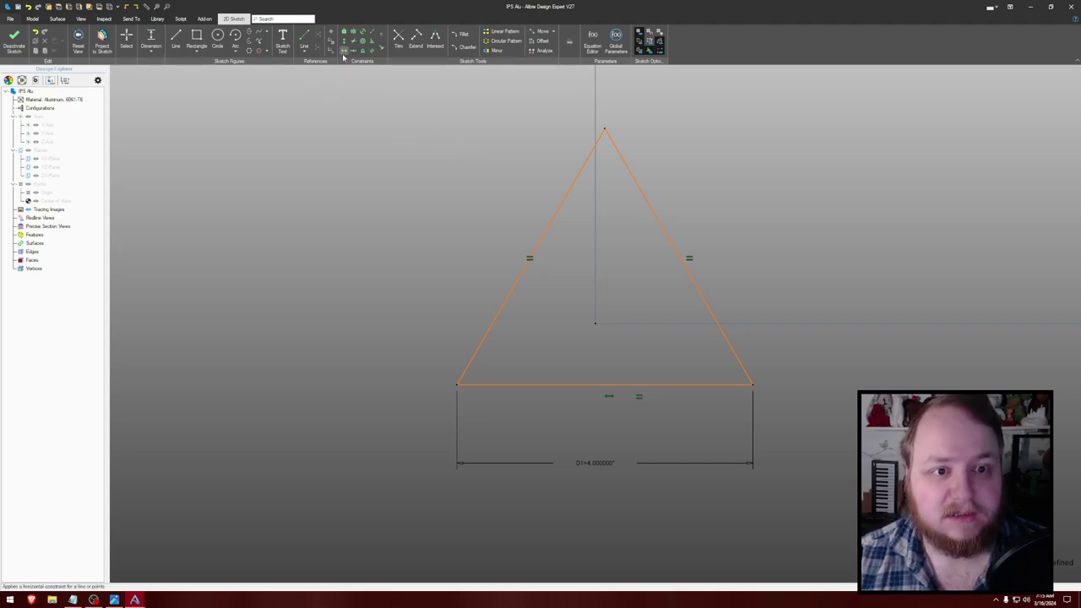
click(457, 385)
click(752, 385)
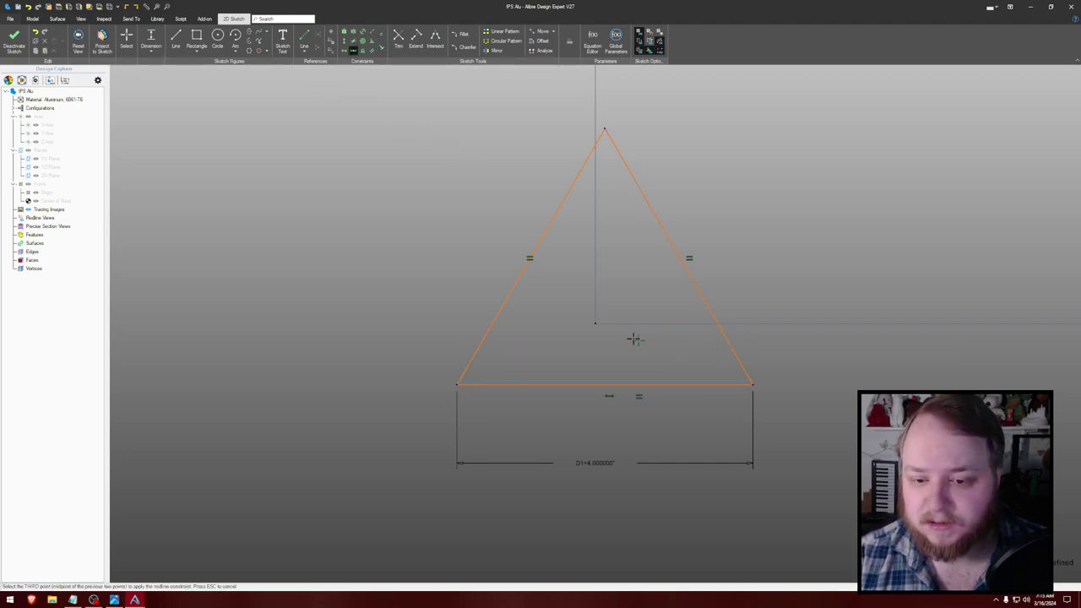
click(594, 321)
key(Escape)
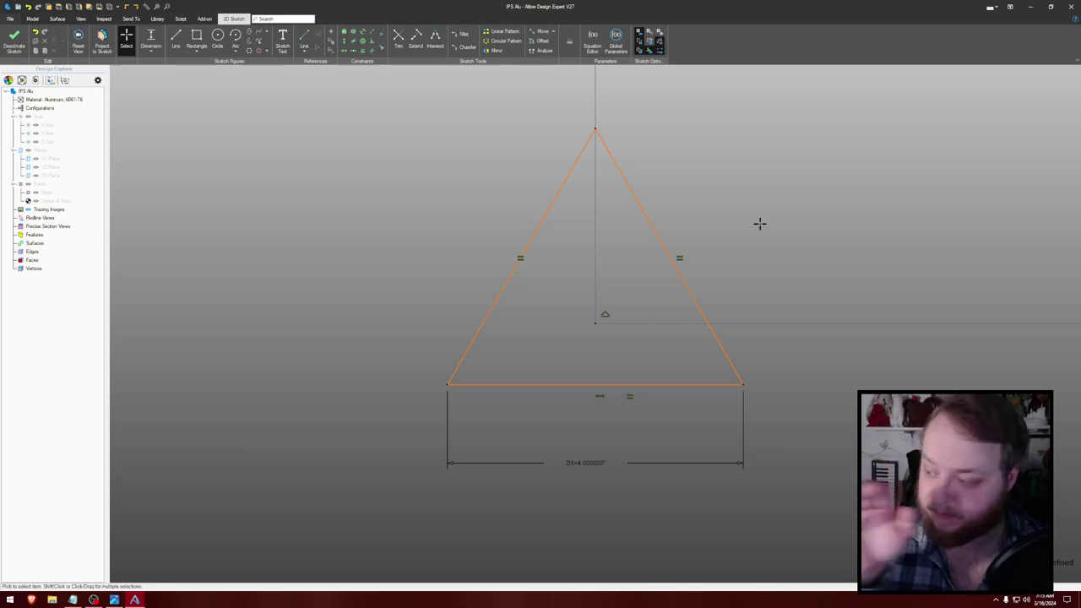
- Dimension the vertical distance from the triangle's base to the origin as 1.5 inches
key(d)
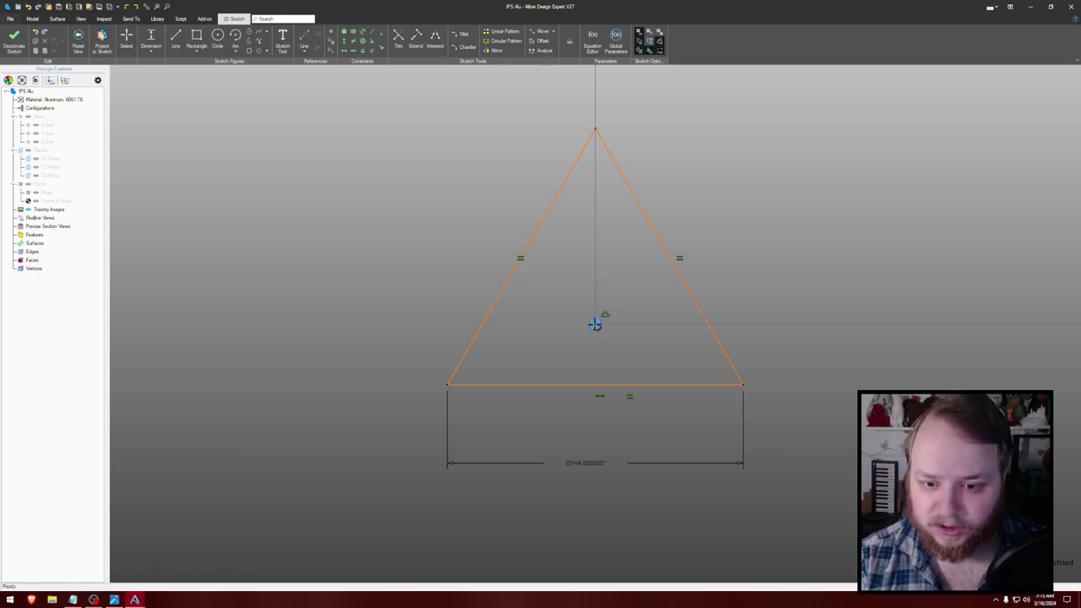
click(607, 384)
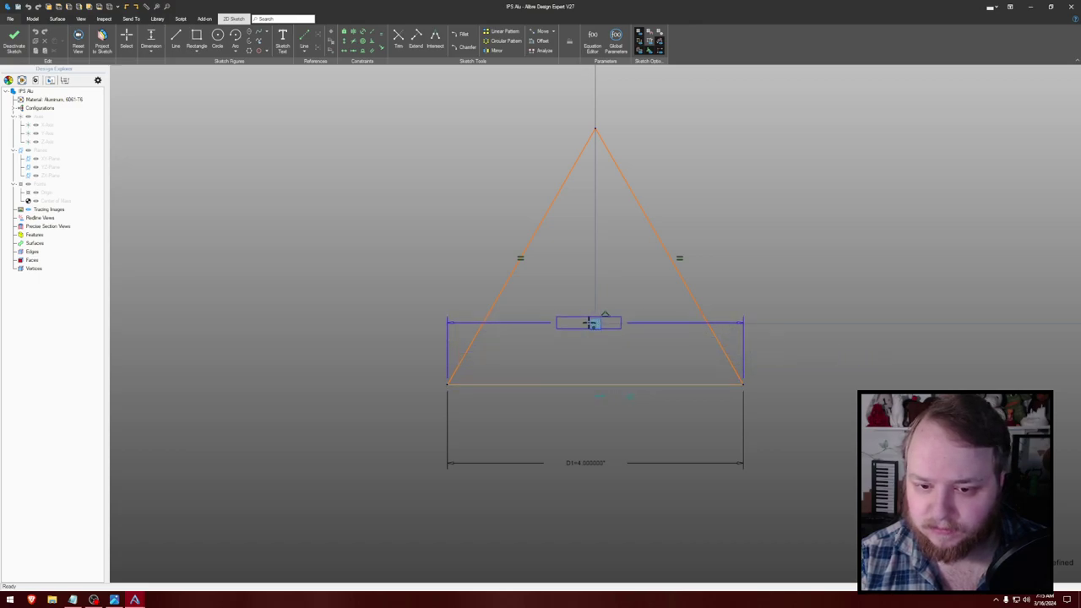
click(594, 322)
click(806, 345)
text(1.5)
key(Return)
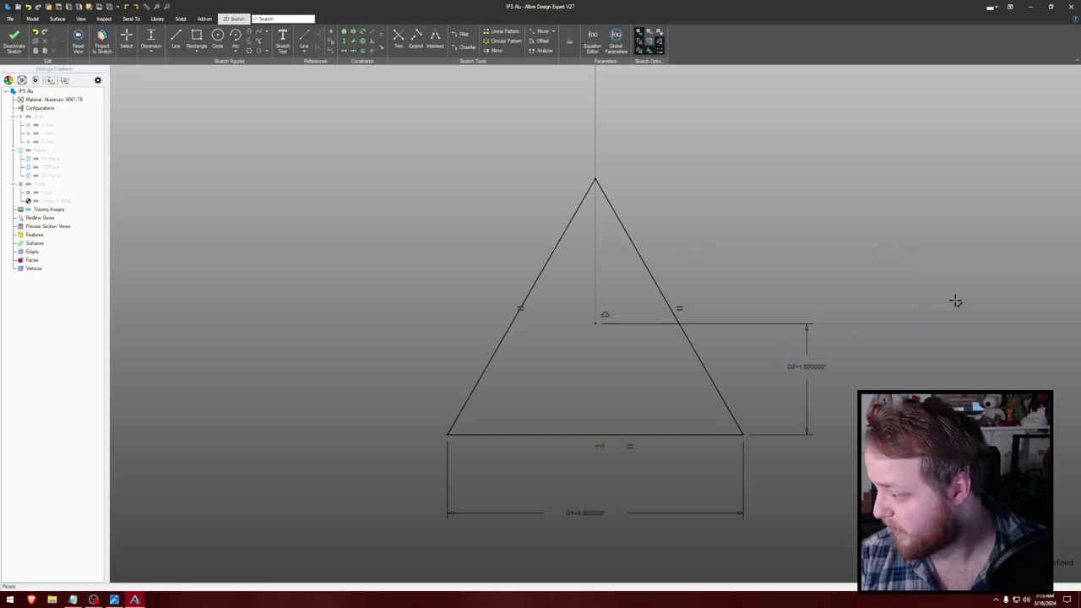
- Extrude the triangle sketch to a depth of 1 inch
text(e)
text(1)
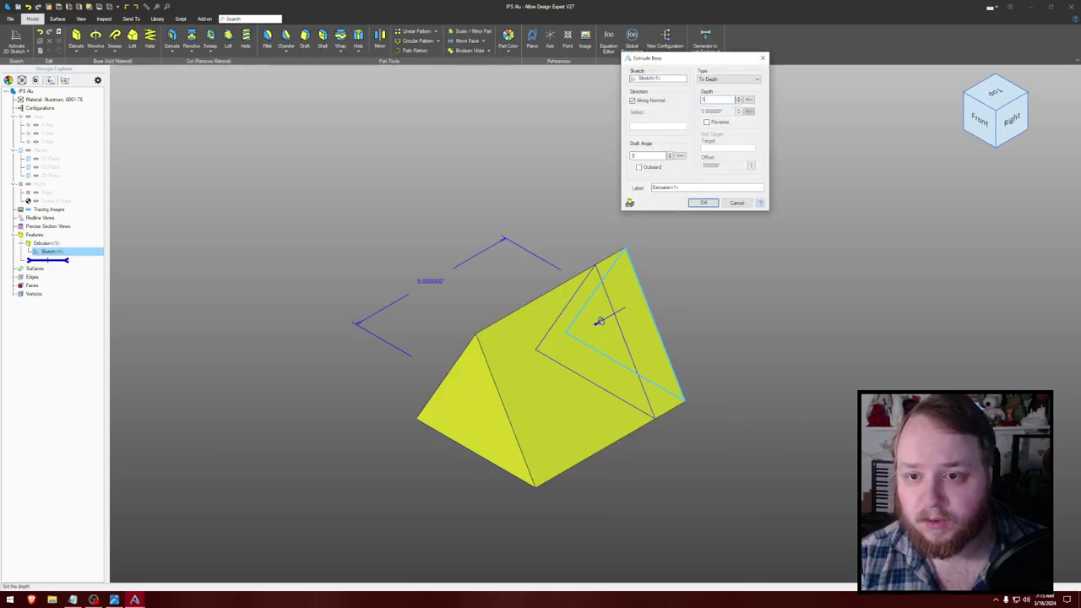
key(Return)
click(797, 257)
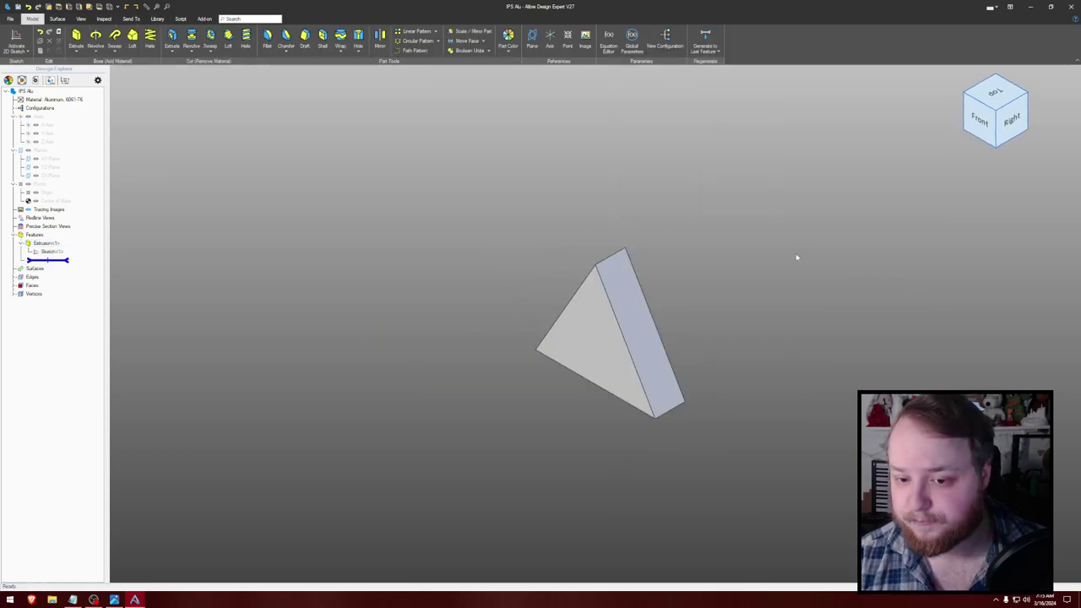
- Start a sketch on the block's front triangular face and project that face's edges into it as reference figures
middle_drag(791, 267, 805, 262)
click(603, 342)
key(s)
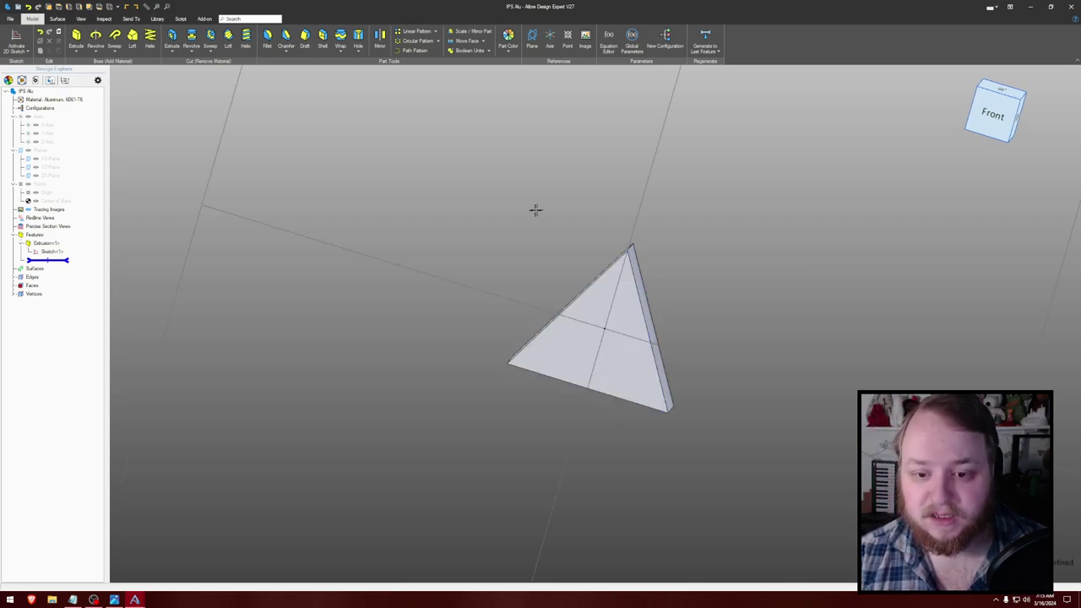
key(p)
click(337, 218)
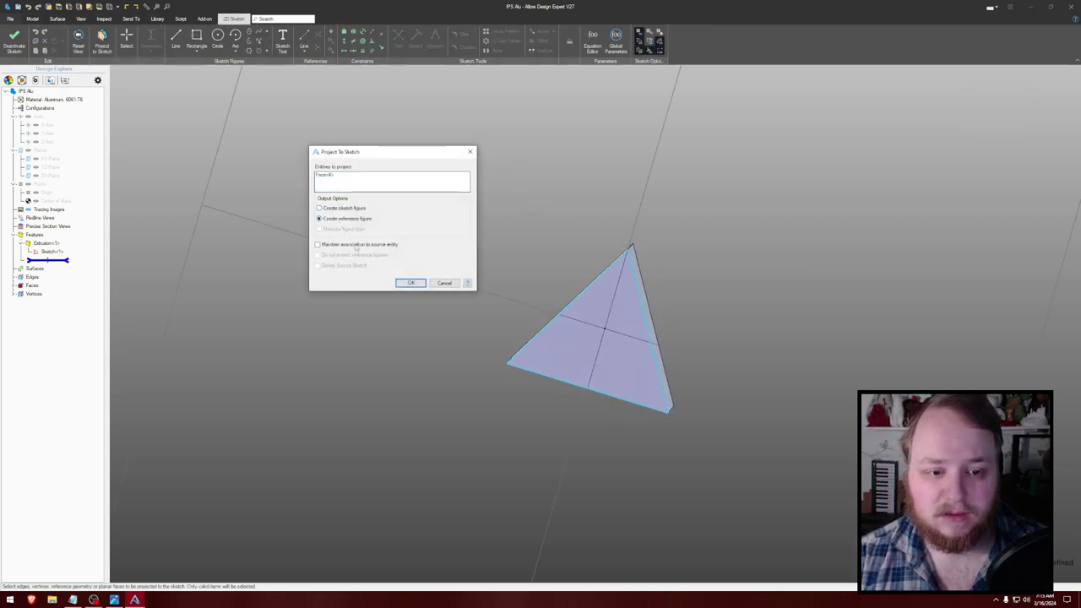
click(415, 282)
key(h)
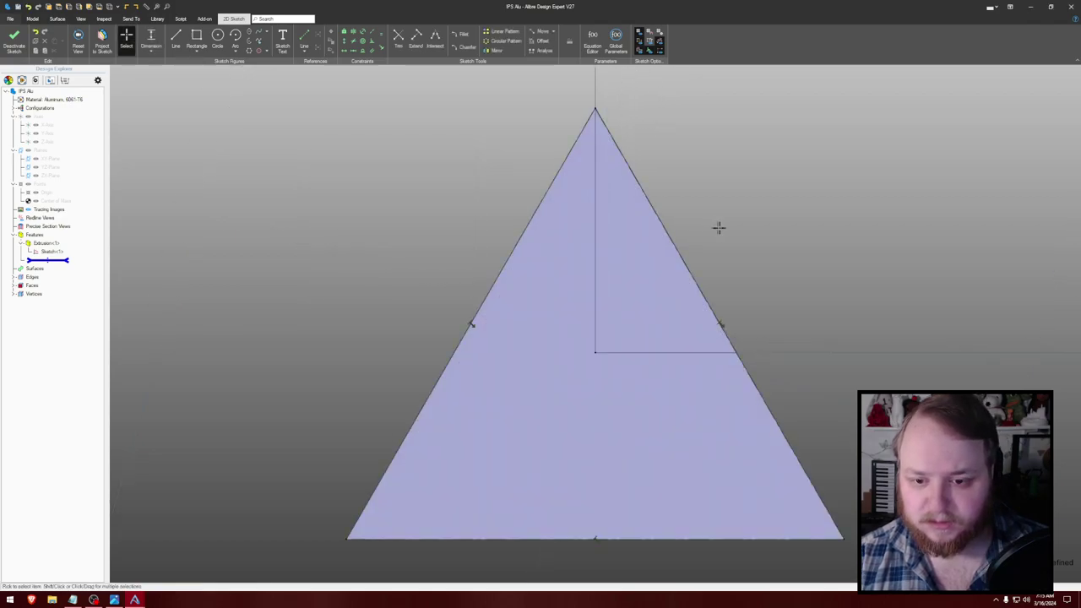
- Draw a closed trapezoid over the lower face, with a horizontal line between the slanted edges and sides running to the base corners
scroll(741, 228, down, 3)
middle_drag(813, 244, 719, 228)
key(l)
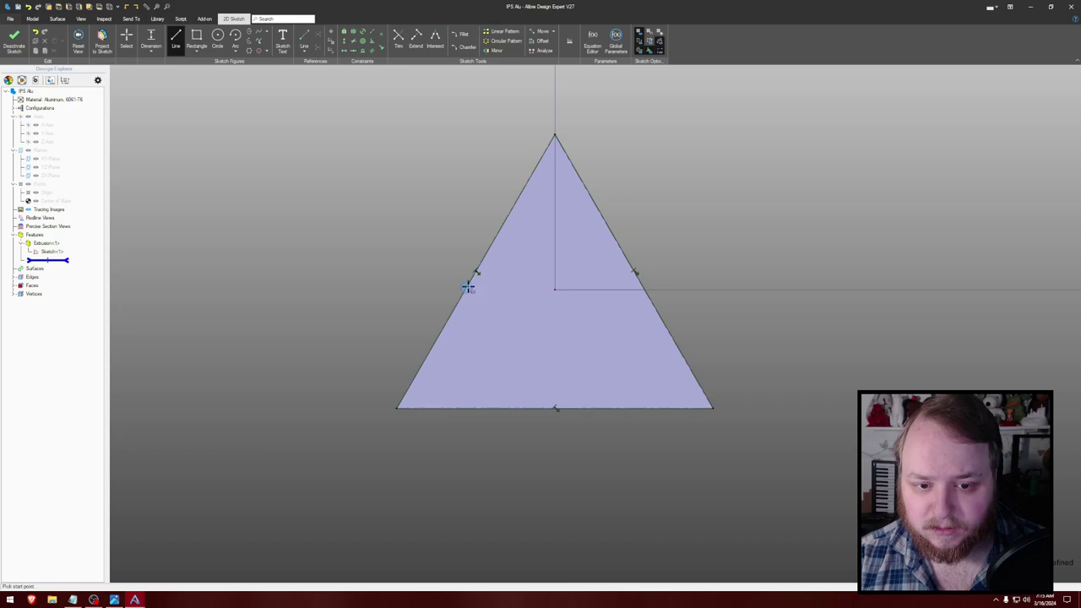
click(467, 289)
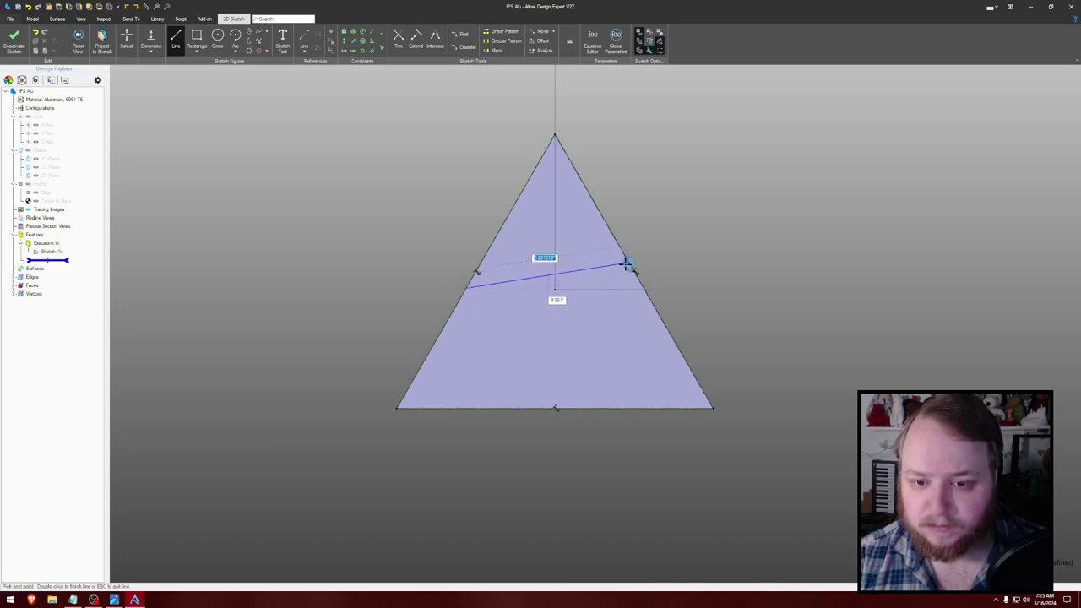
key(Escape)
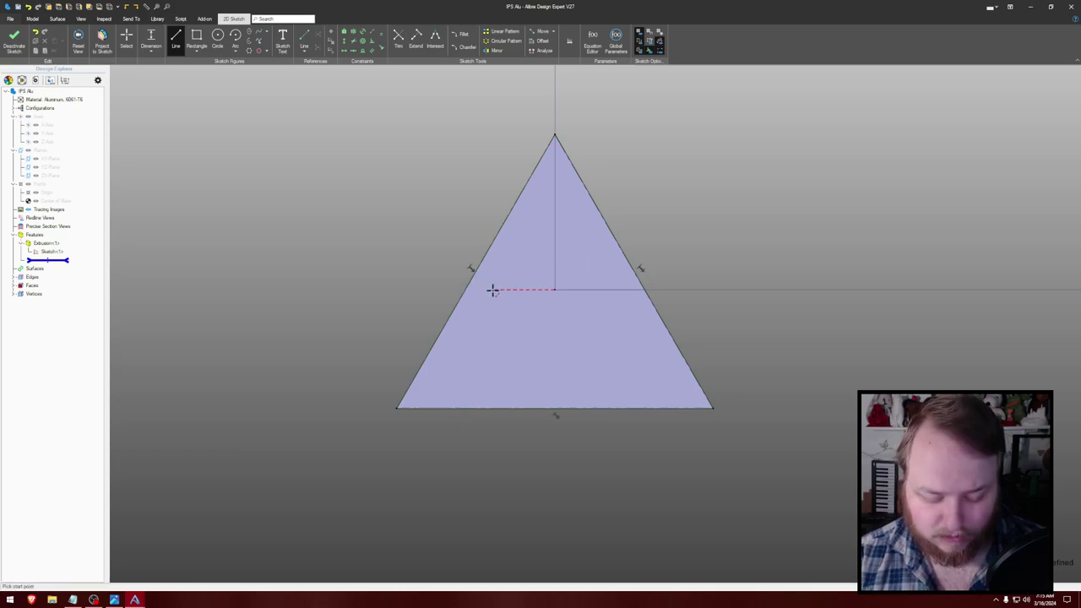
click(483, 258)
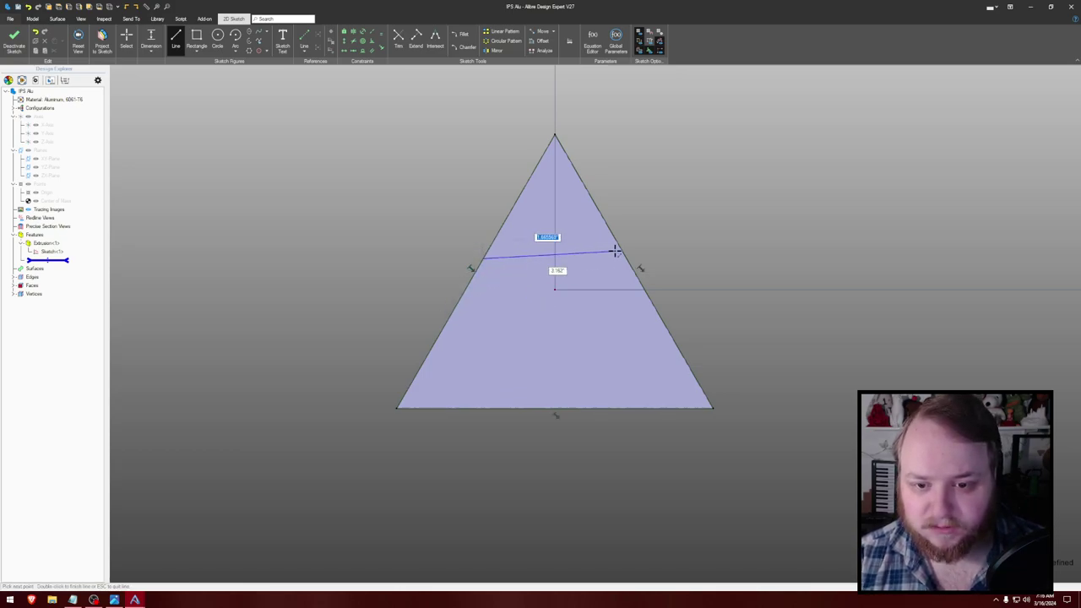
click(625, 258)
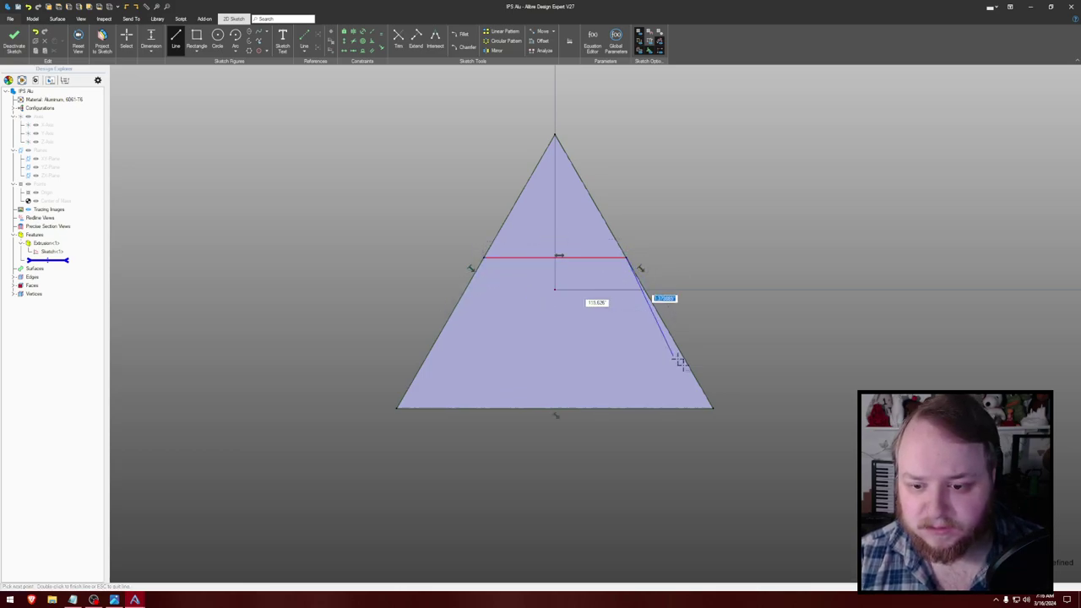
click(396, 408)
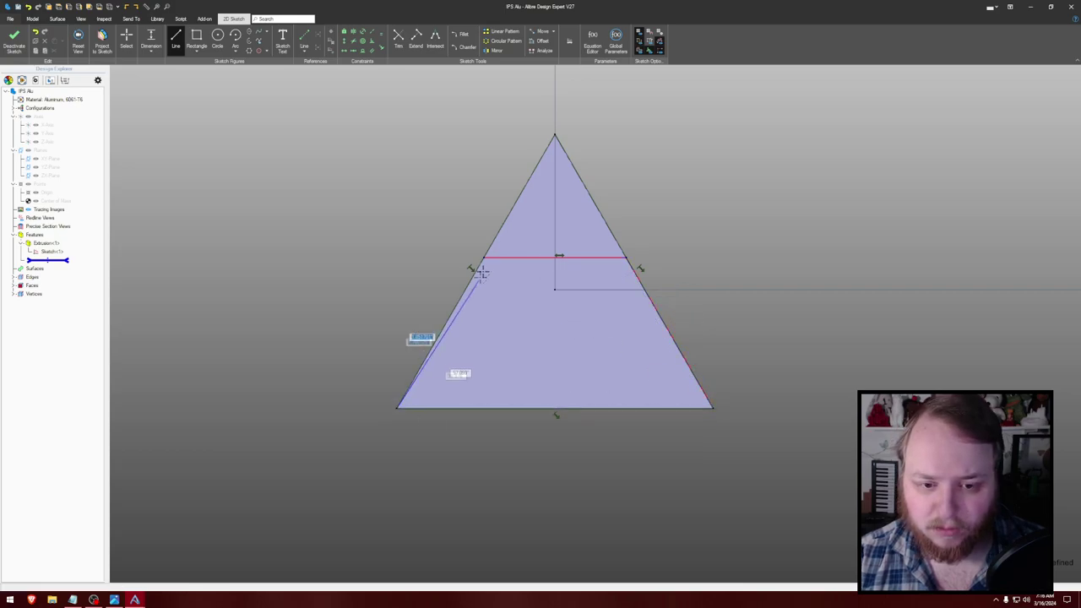
click(483, 258)
key(Escape)
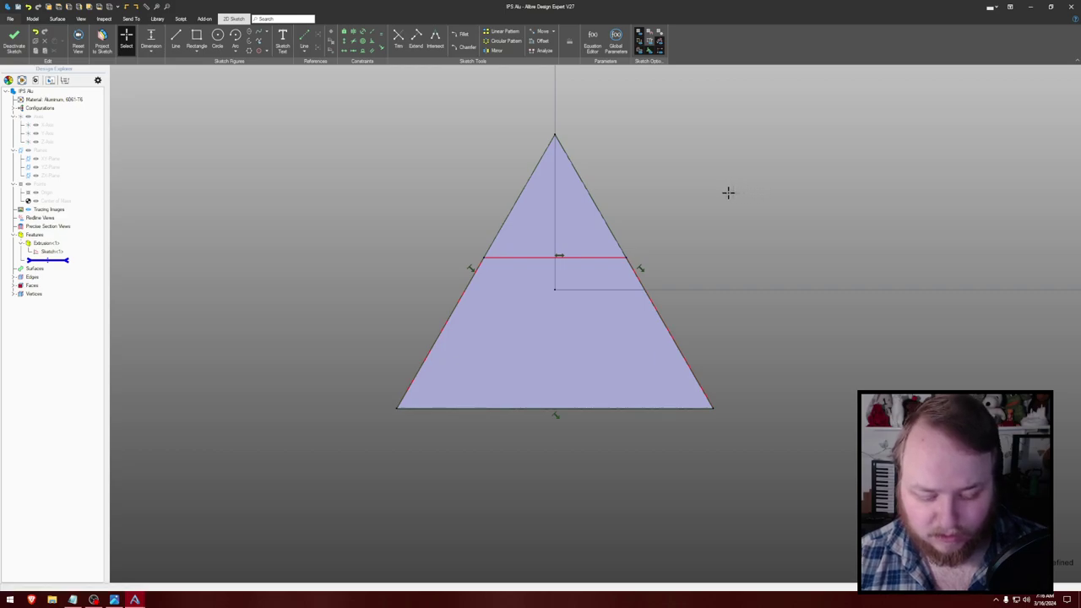
- Make the trapezoid's upper line coincident with the origin and extrude the profile 1 inch outward from the face
click(596, 257)
drag(556, 290, 556, 290)
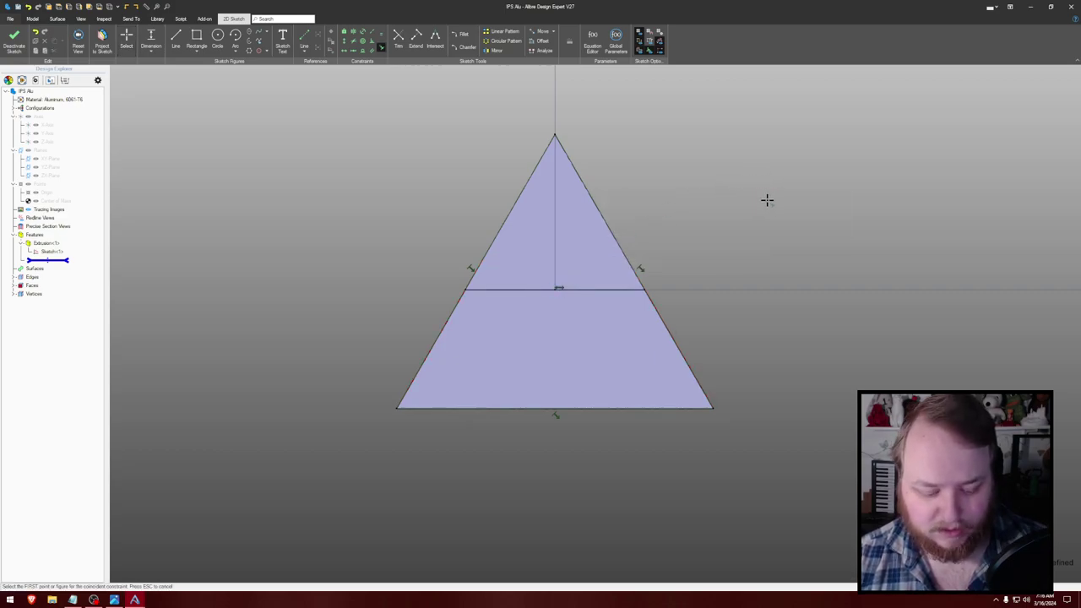
key(e)
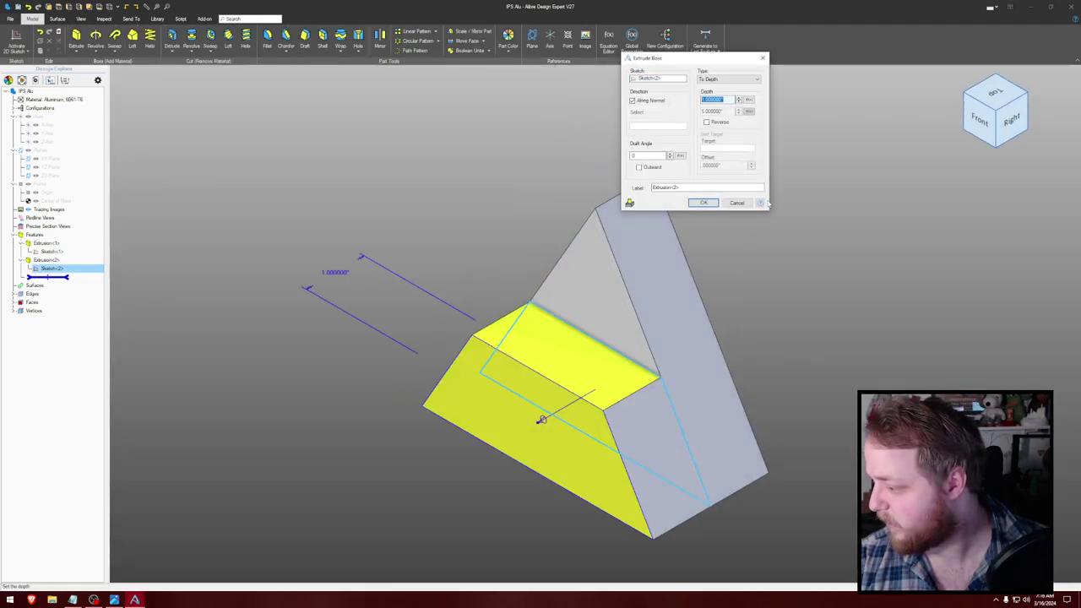
click(705, 203)
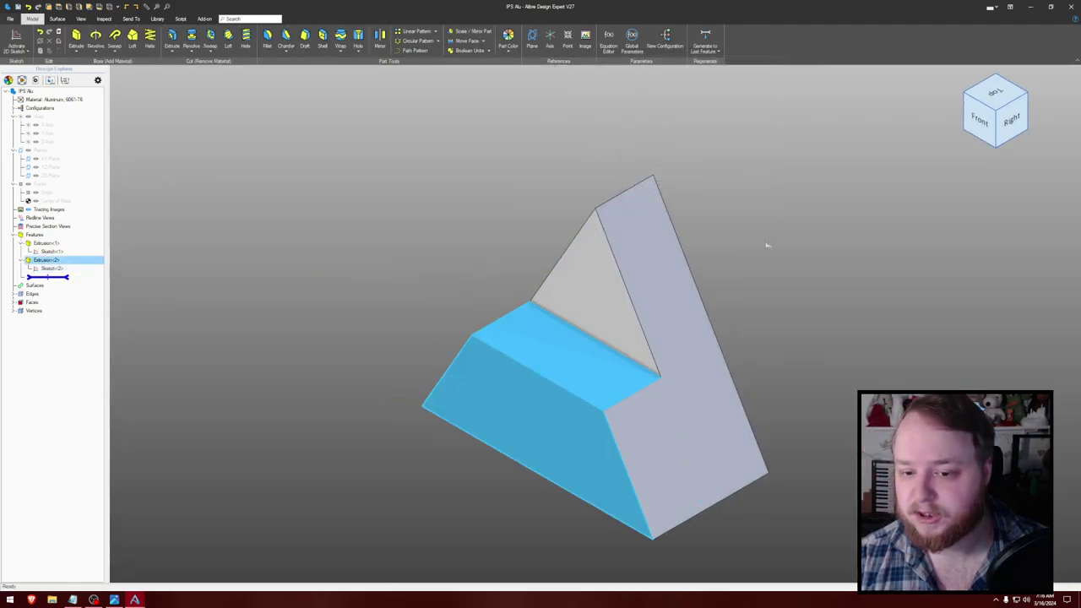
- Fillet the three outer corner edges of the triangular body with a constant 0.5 inch radius
mouse_move(793, 245)
middle_down()
mouse_move(815, 258)
mouse_move(799, 217)
mouse_move(802, 235)
middle_up()
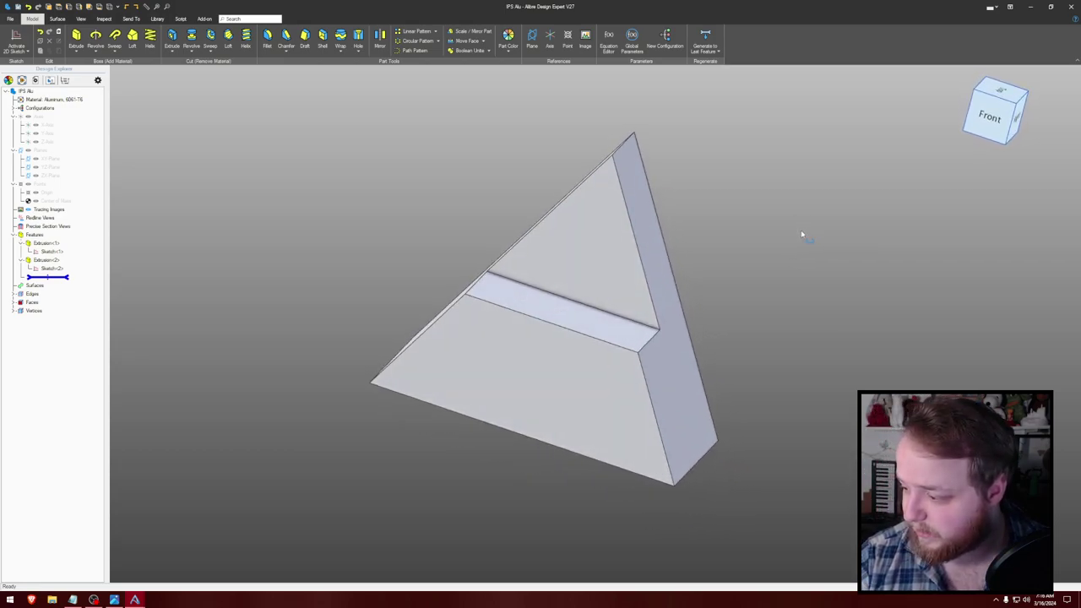
middle_drag(802, 235, 796, 251)
scroll(795, 251, down, 2)
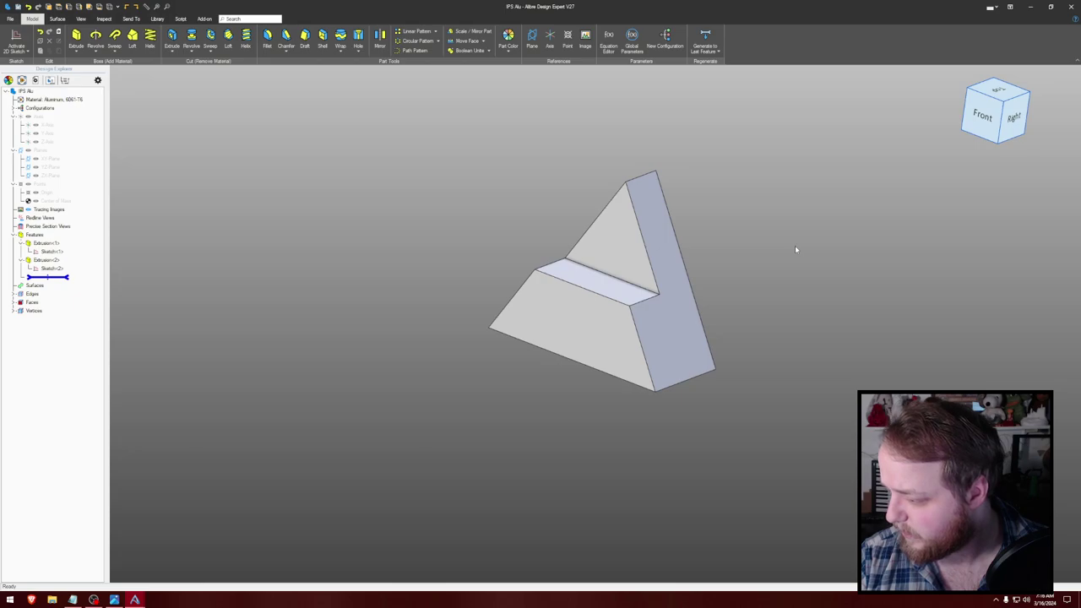
key(f)
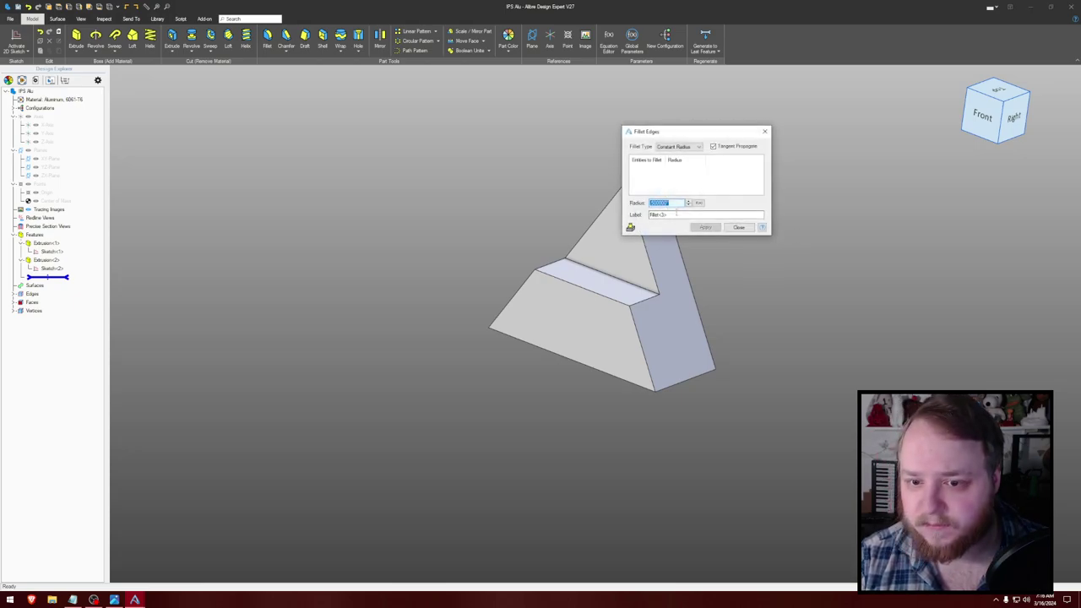
middle_drag(757, 305, 585, 325)
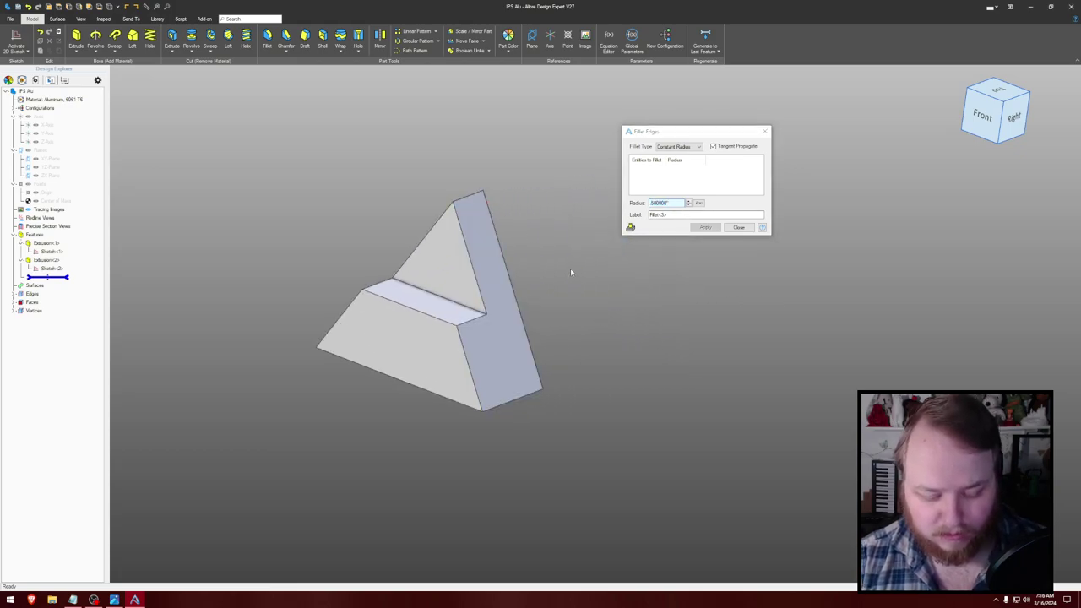
key(ctrl+shift+e)
click(468, 196)
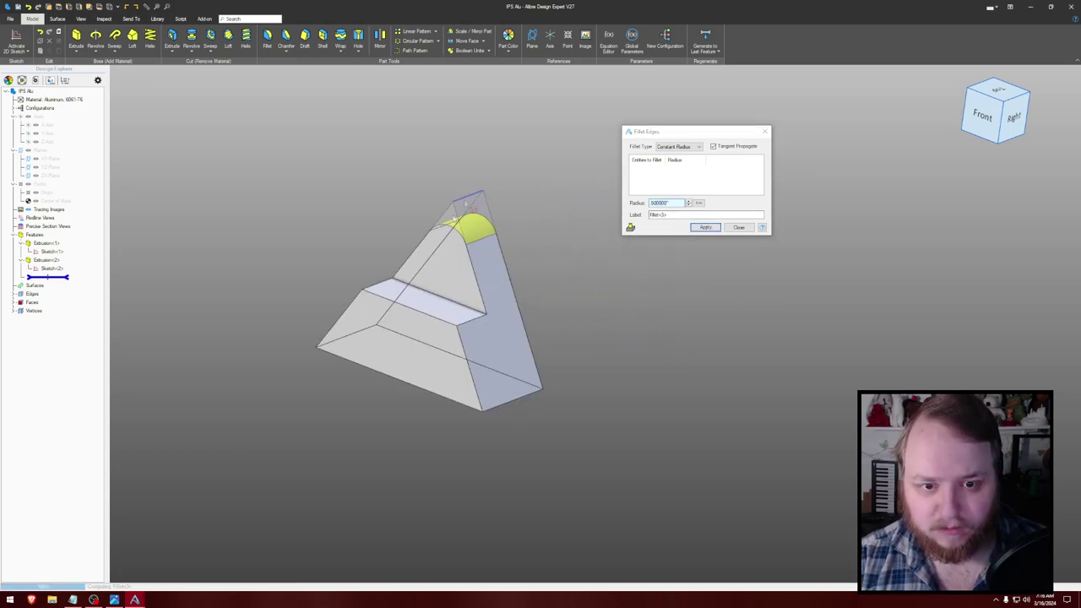
click(365, 339)
click(512, 403)
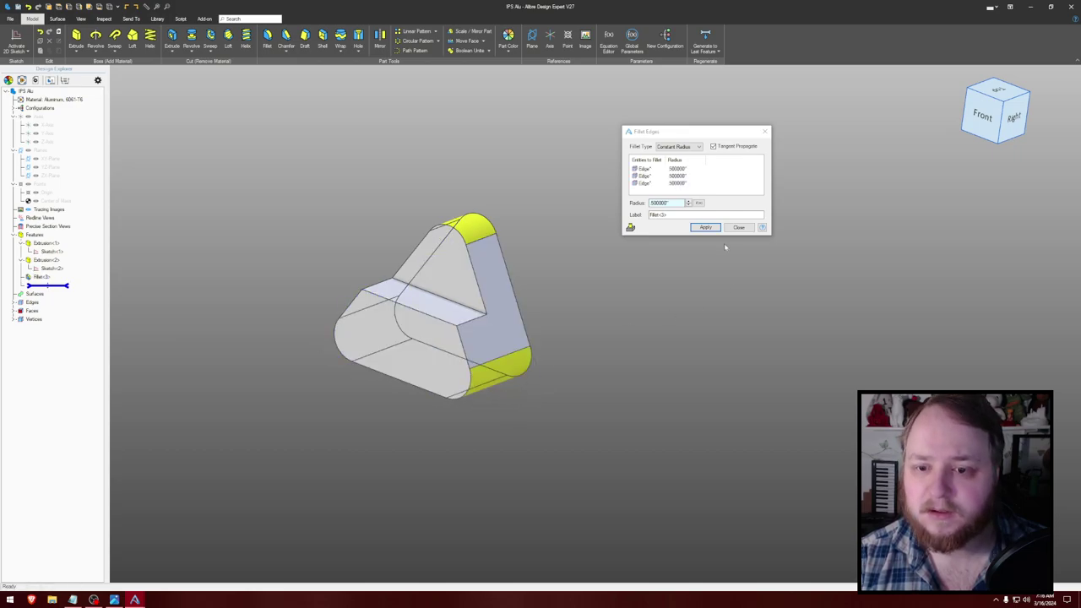
click(705, 227)
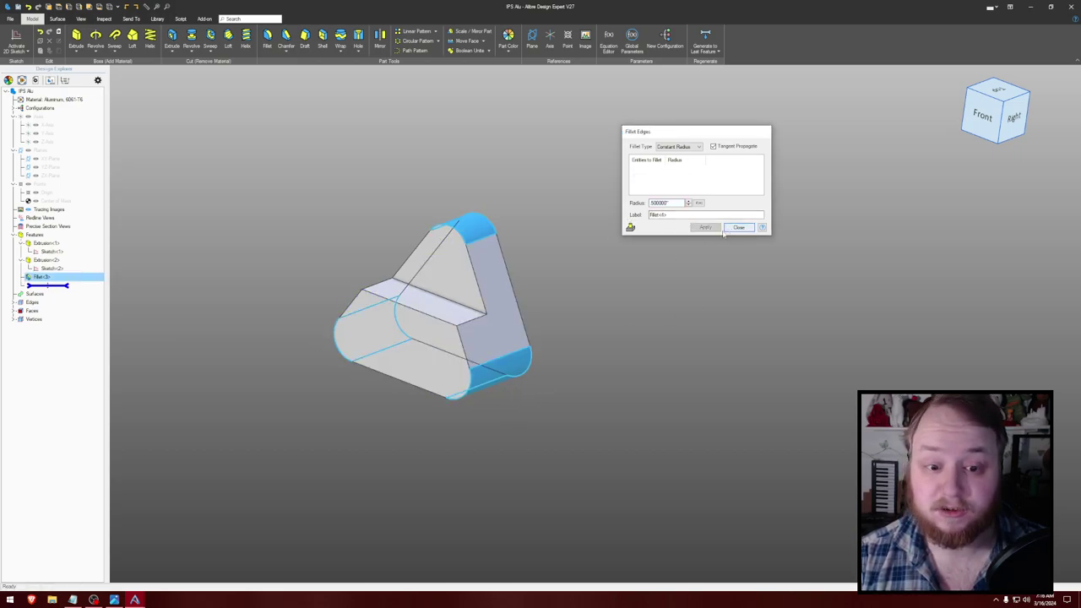
click(737, 228)
- Fillet the inner and outer long edges of the step with a 0.25 inch radius
middle_drag(640, 292, 679, 302)
key(f)
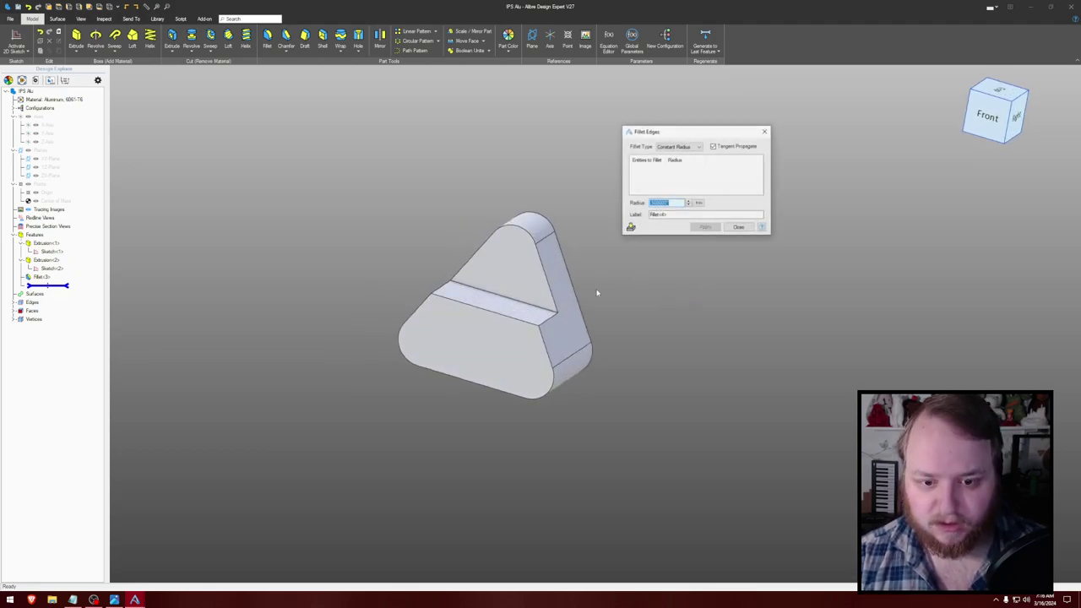
click(524, 303)
click(519, 321)
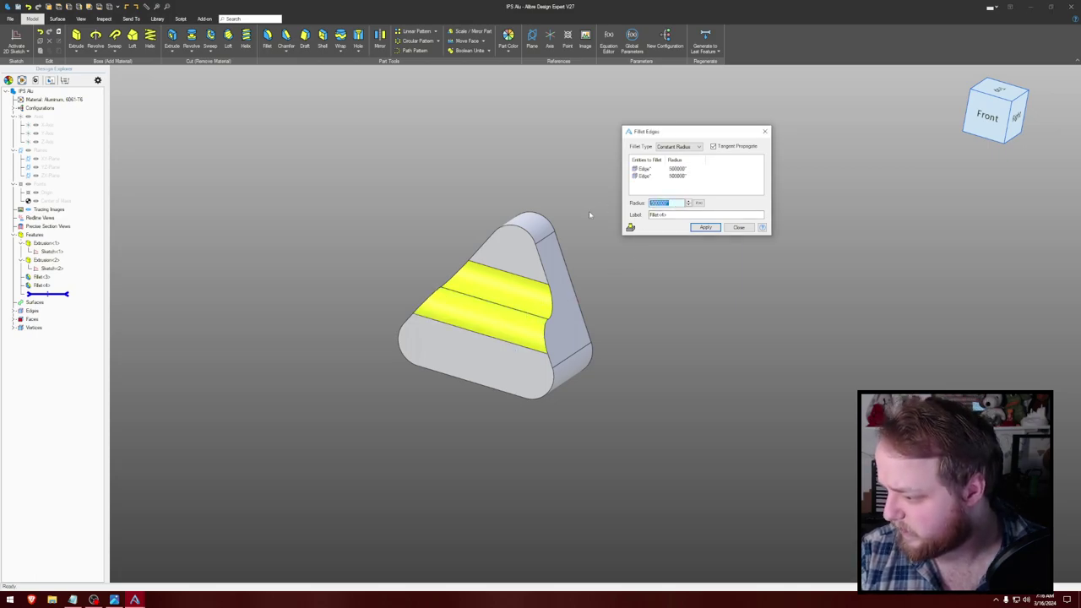
text(.25)
key(Return)
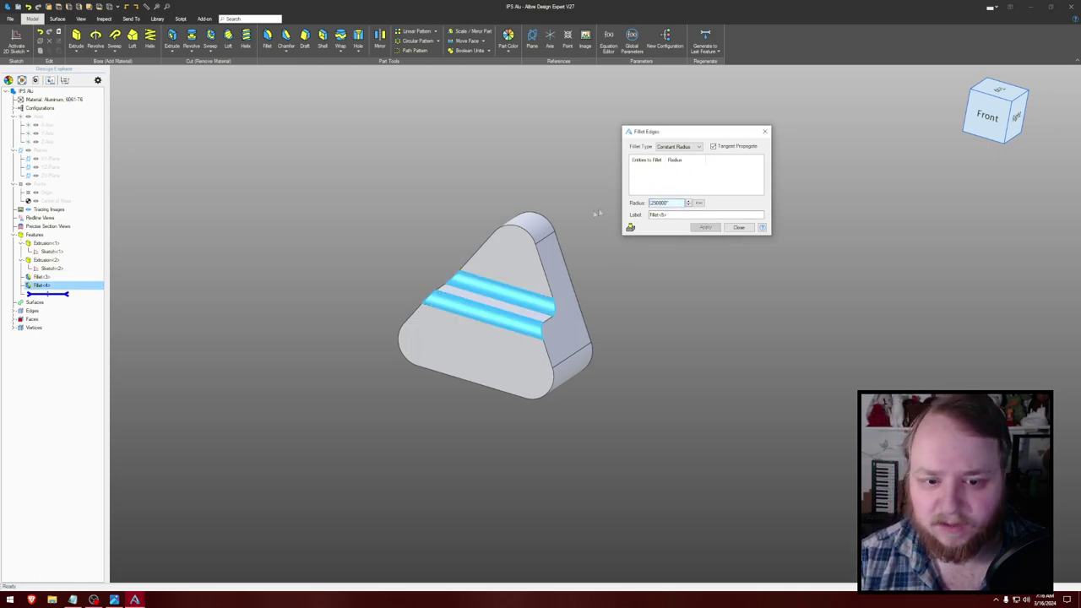
click(740, 228)
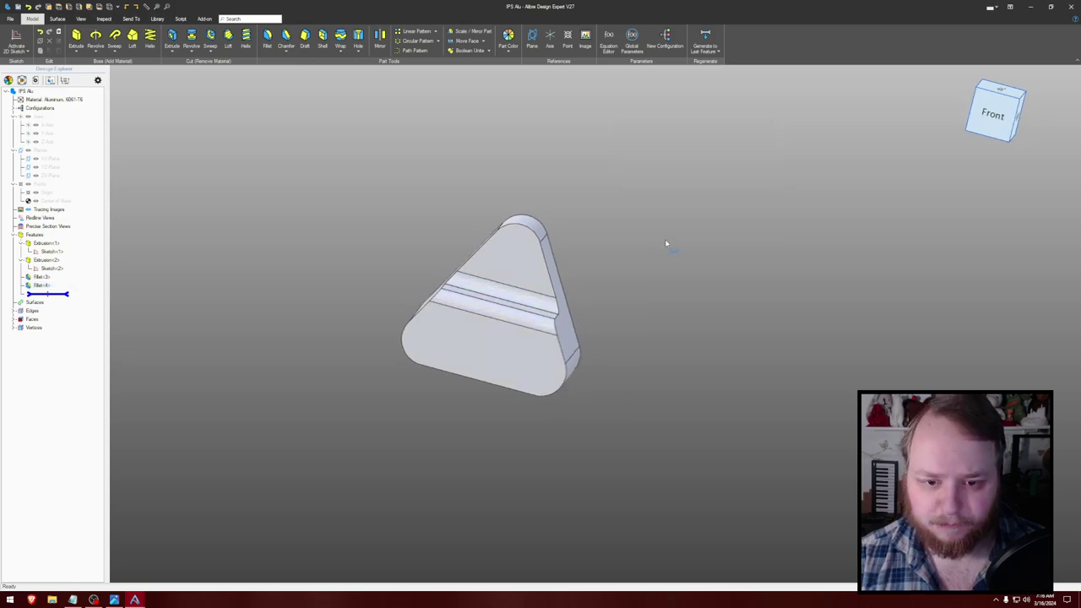
- Start a sketch on the upper recessed front face and project that face's edges into it as reference figures
key(s)
click(501, 263)
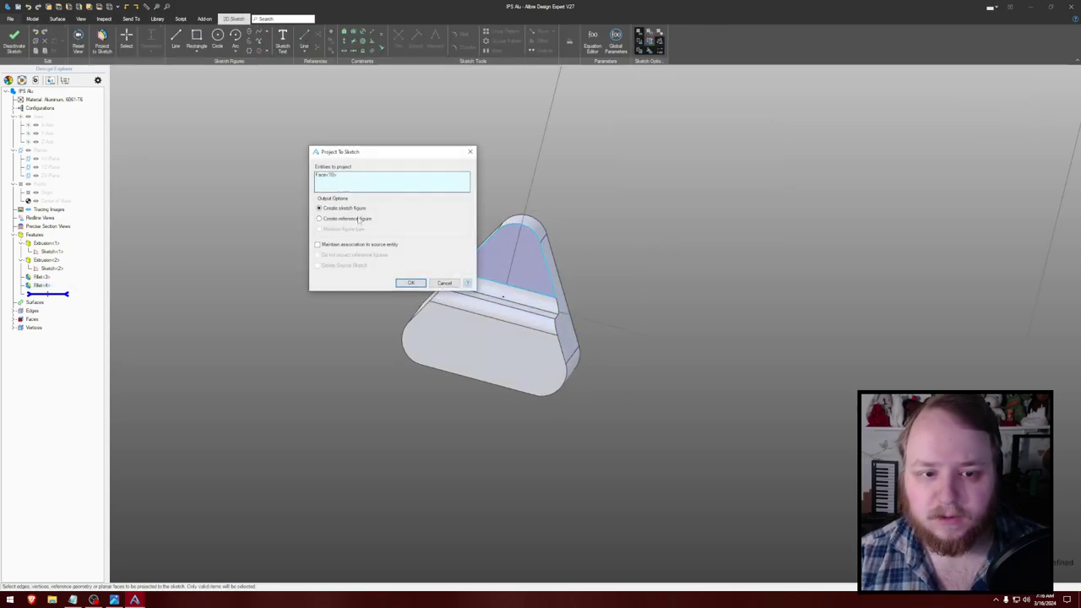
click(360, 219)
click(410, 284)
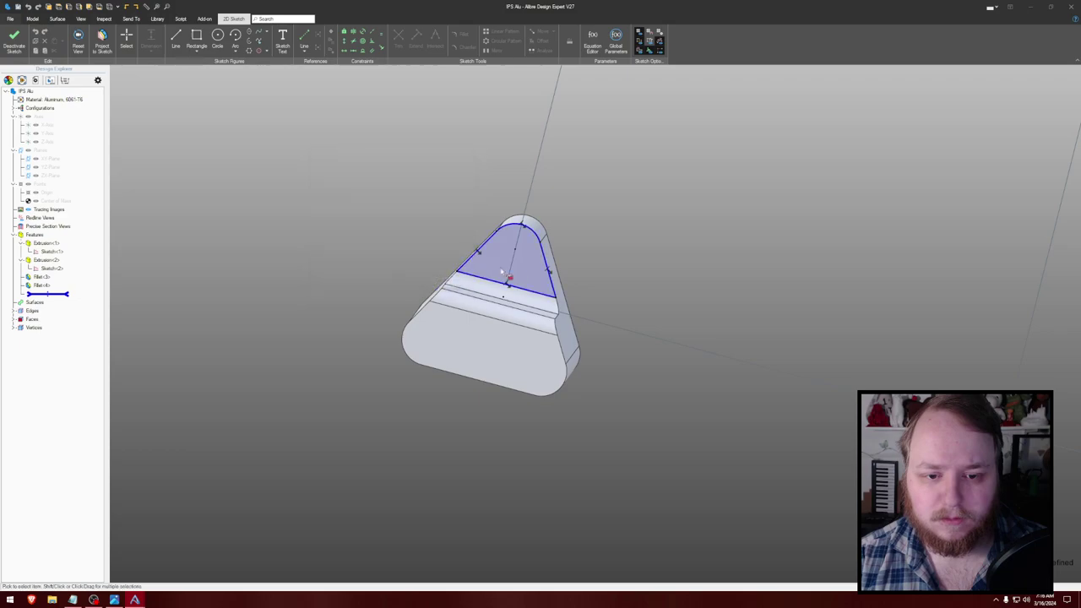
- Draw a 1 inch diameter circle centred on the centre of the face's rounded top arc
scroll(804, 235, down, 2)
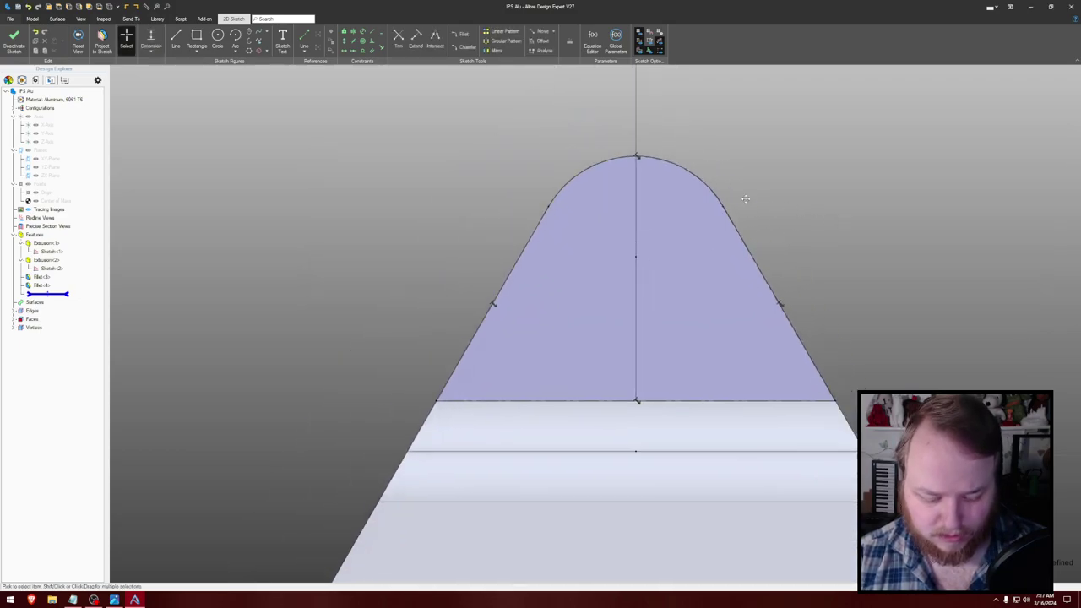
middle_drag(745, 199, 636, 171)
scroll(635, 171, down, 1)
key(c)
click(538, 224)
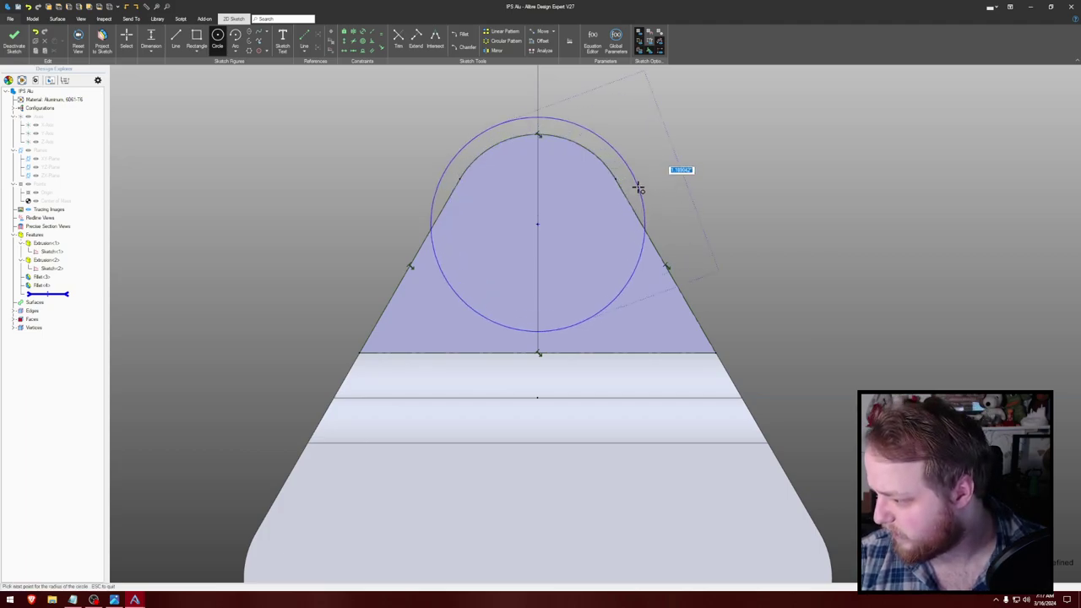
text(1)
key(Return)
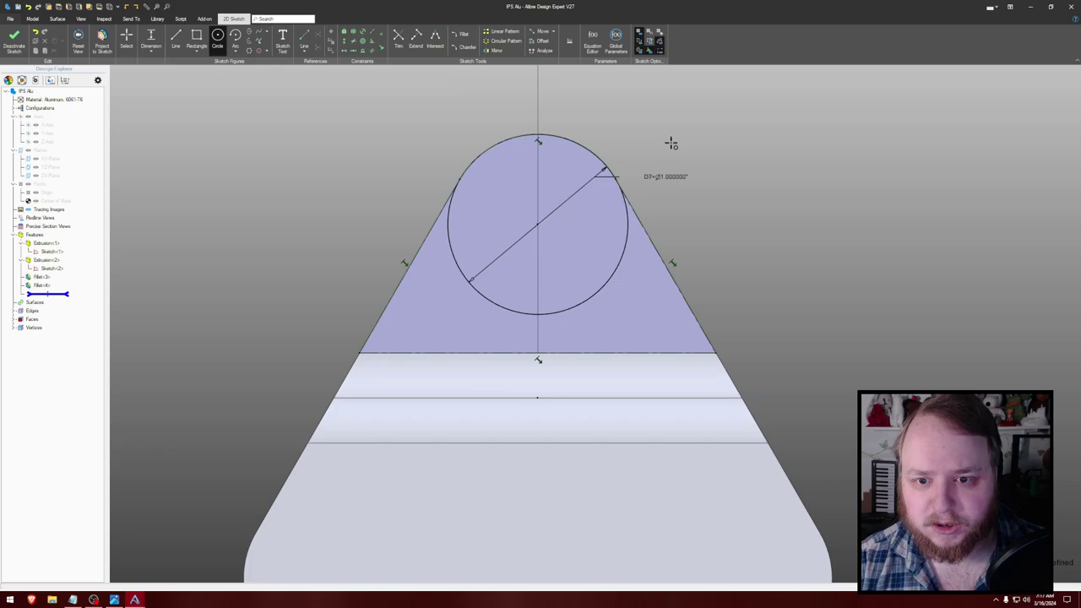
- Extrude the circle as a boss 1.5 inches outward from the upper face
mouse_move(790, 197)
middle_down()
mouse_move(788, 207)
mouse_move(731, 181)
middle_up()
scroll(777, 203, down, 4)
key(e)
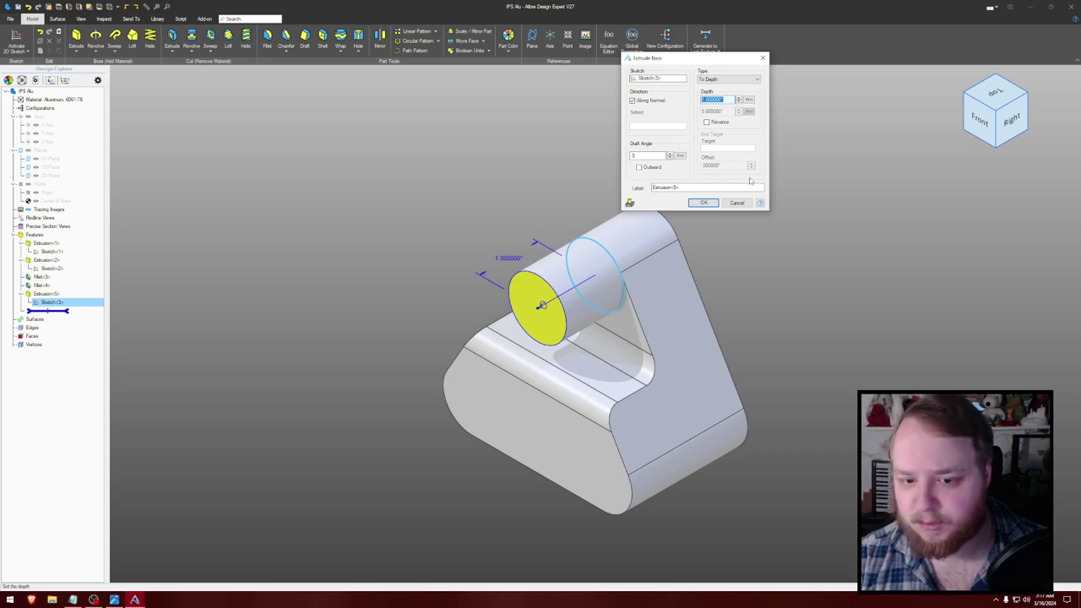
text(1.5)
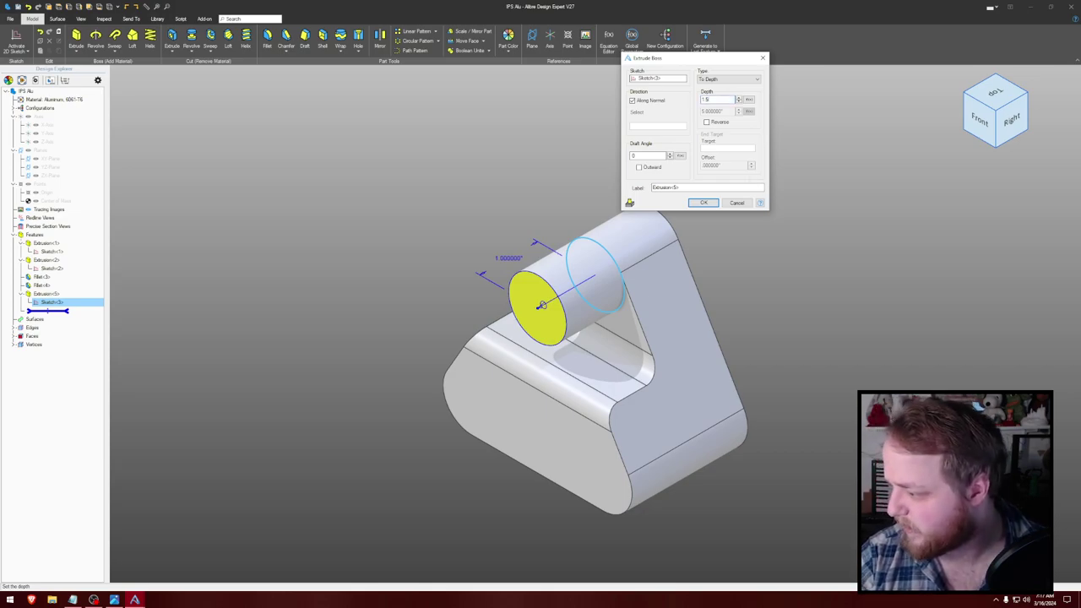
key(Return)
click(736, 177)
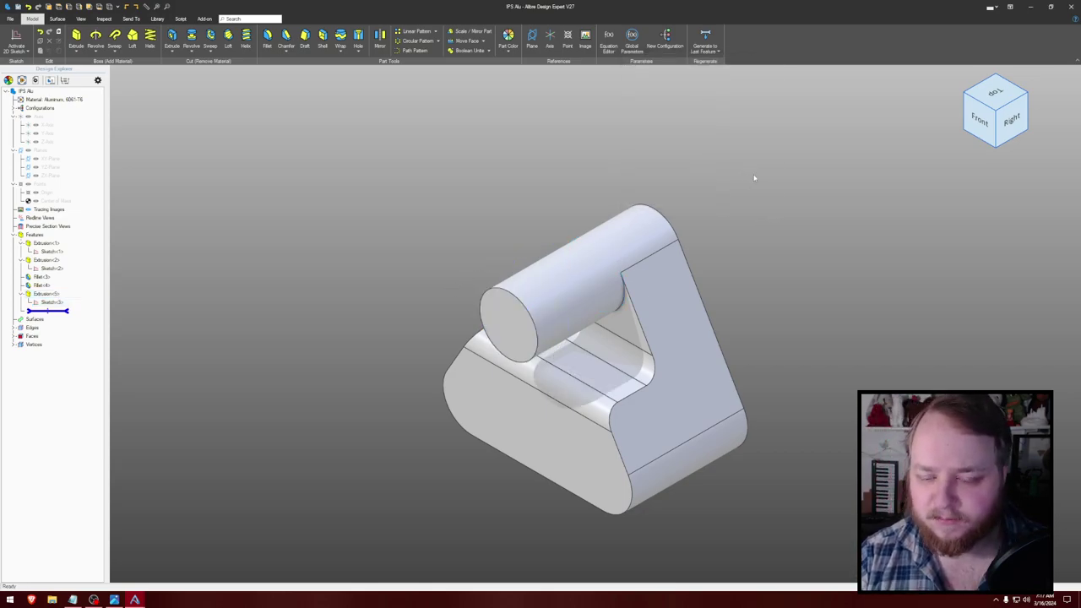
- Start a sketch on the lower front face, project that face's edges into it and view the sketch plane straight on
middle_drag(754, 177, 798, 183)
key(s)
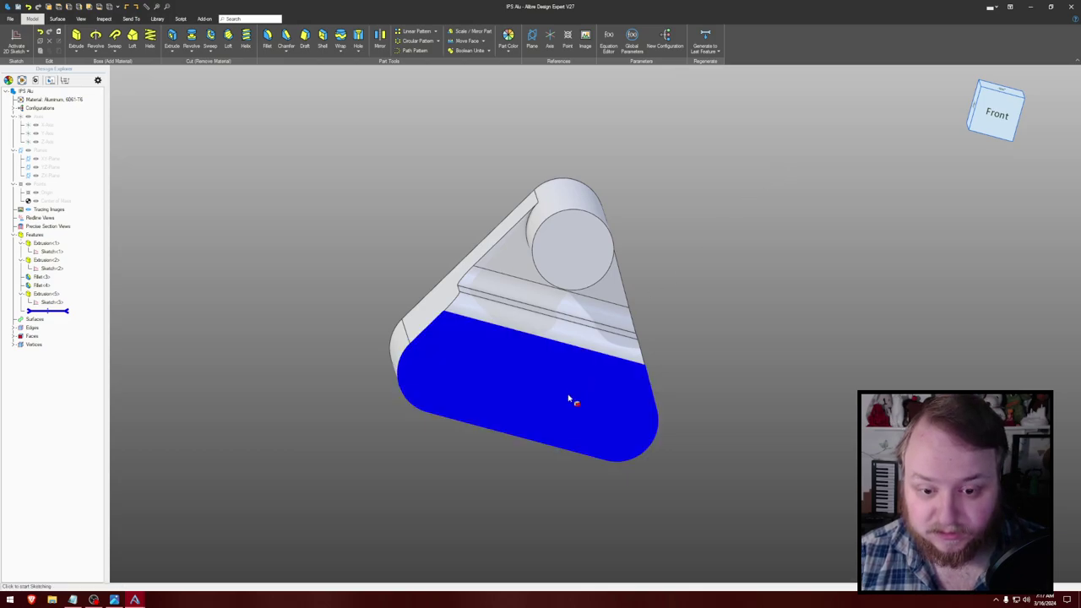
click(572, 400)
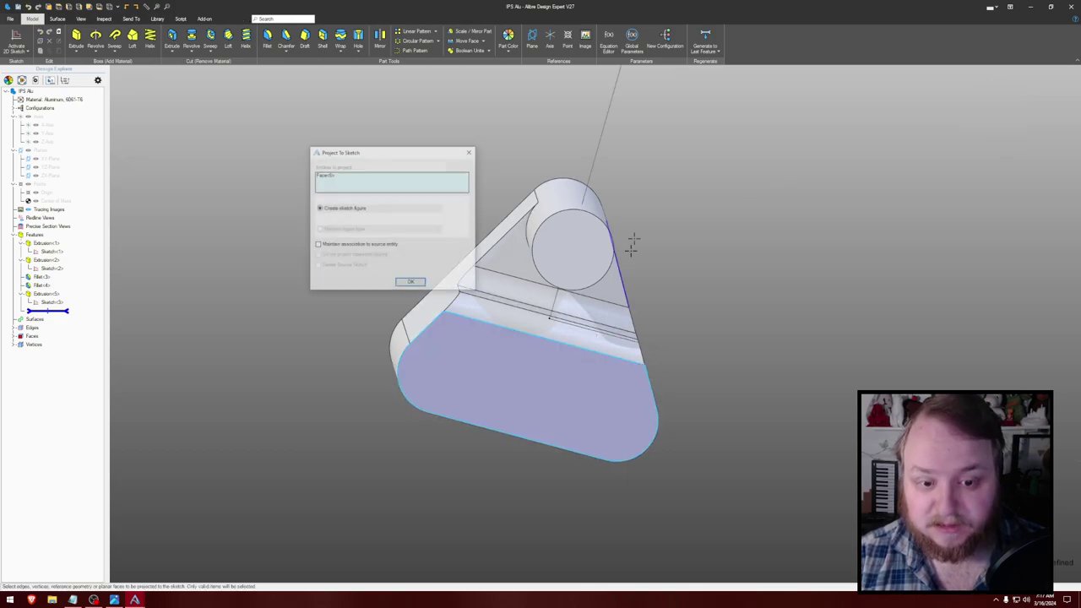
click(410, 283)
key(h)
key(t)
scroll(438, 173, down, 5)
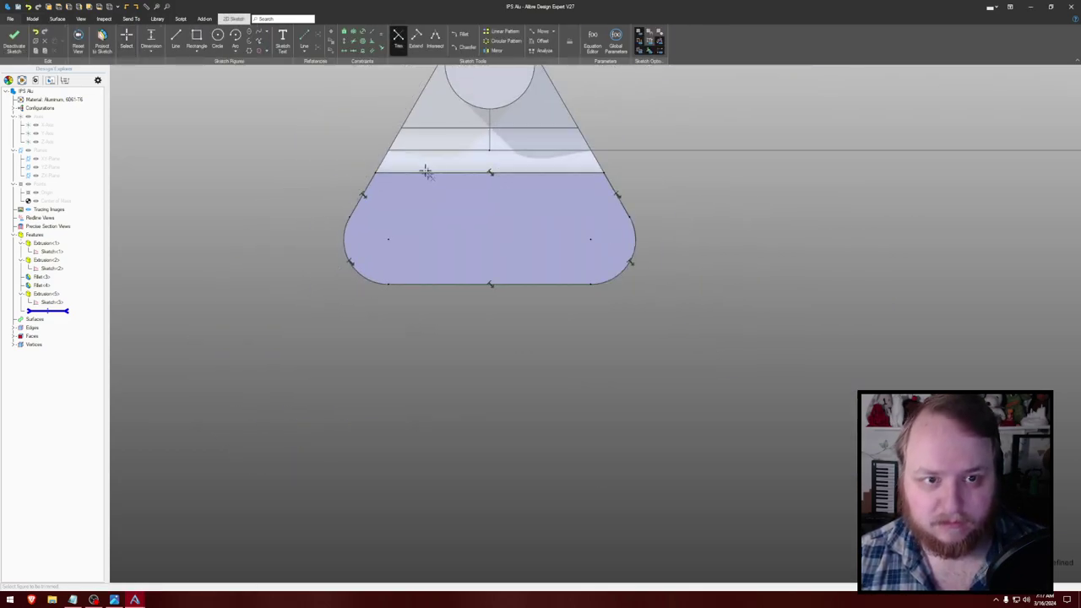
middle_drag(427, 171, 400, 278)
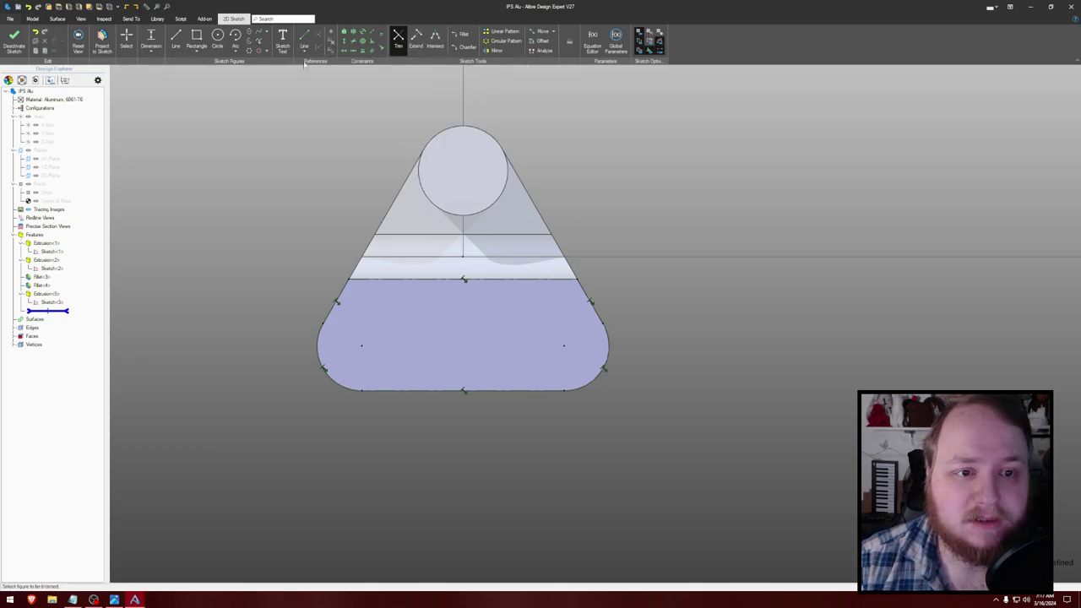
click(267, 51)
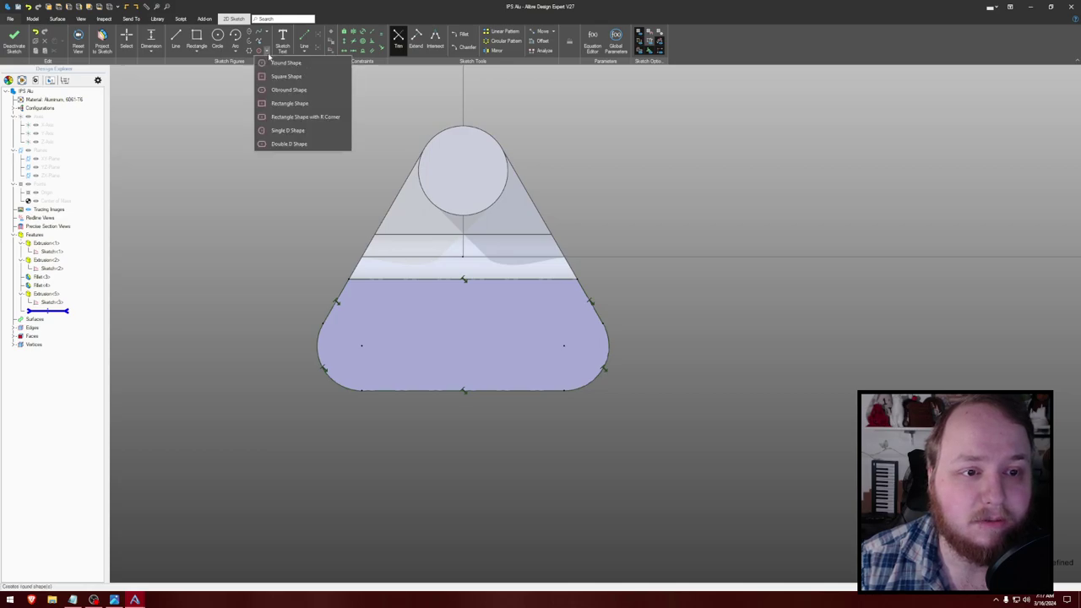
click(273, 145)
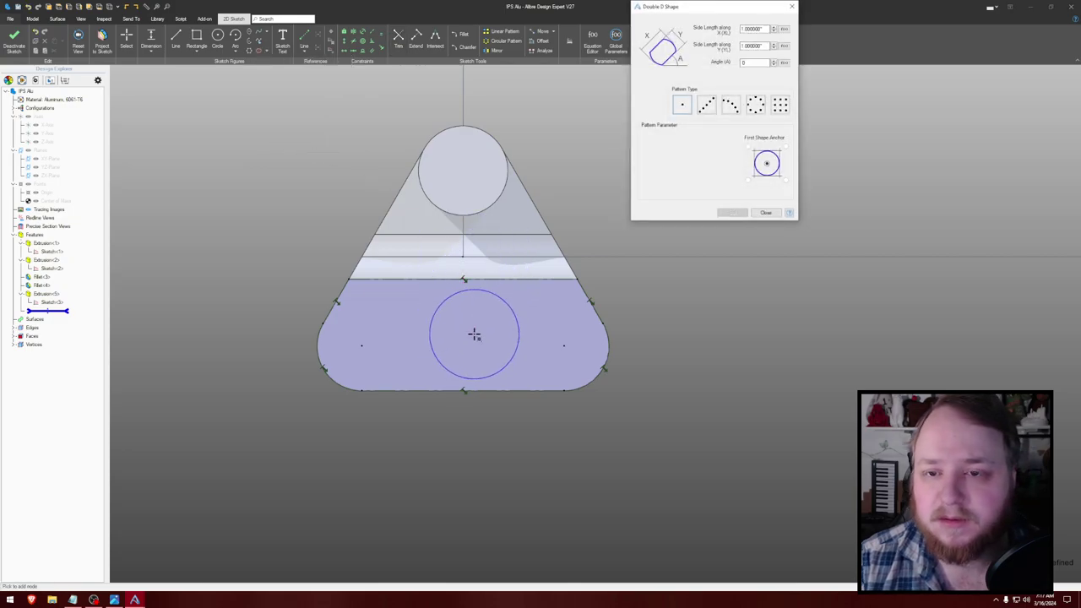
click(774, 213)
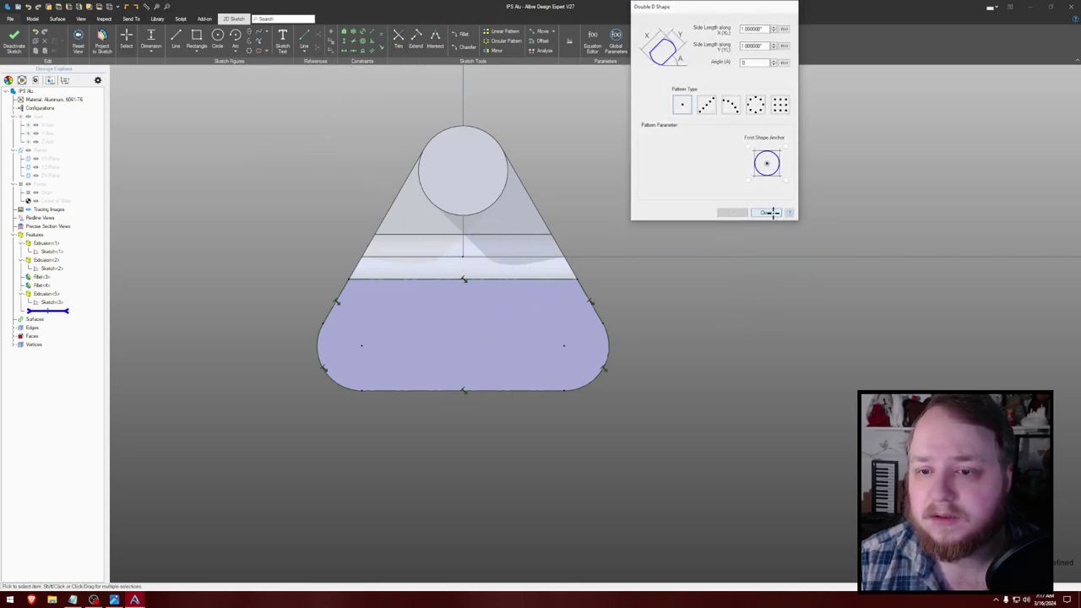
- Draw a horizontal reference line about 1.85 inches long across the upper middle of the lower face
key(l)
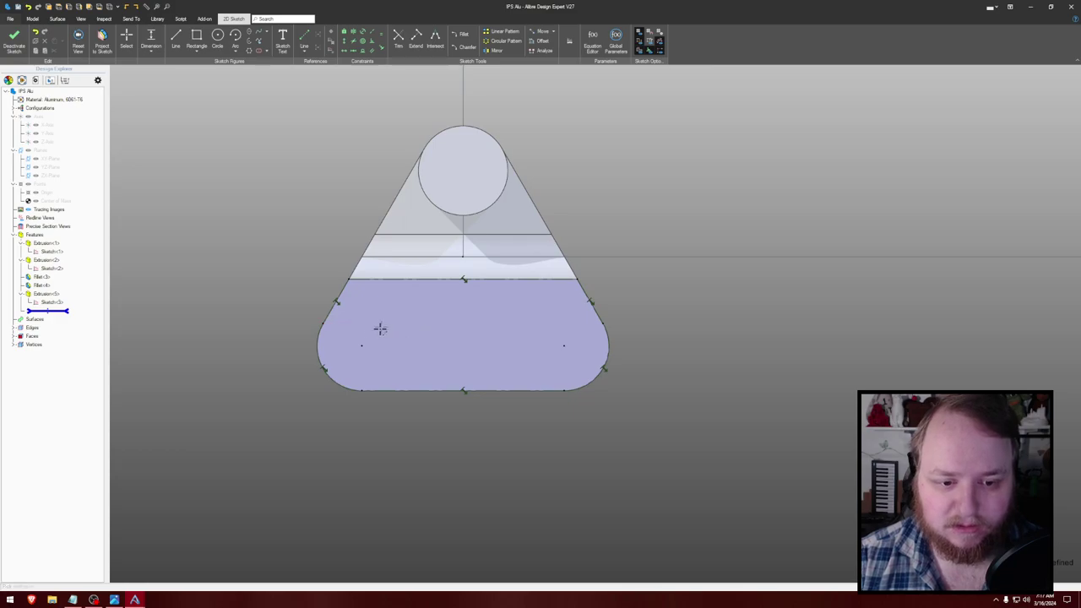
click(381, 317)
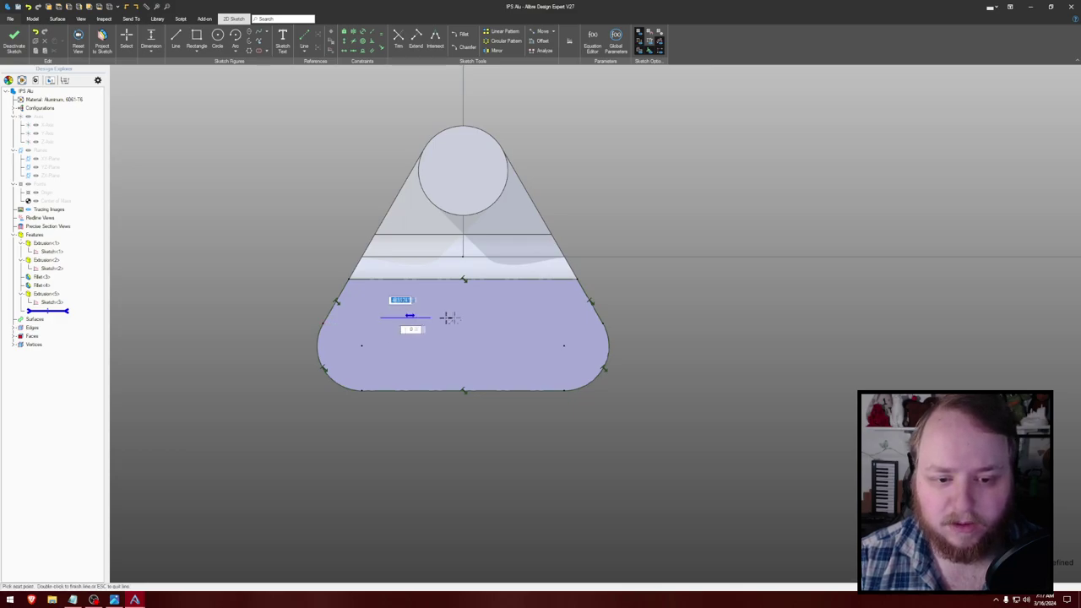
click(545, 317)
key(Escape)
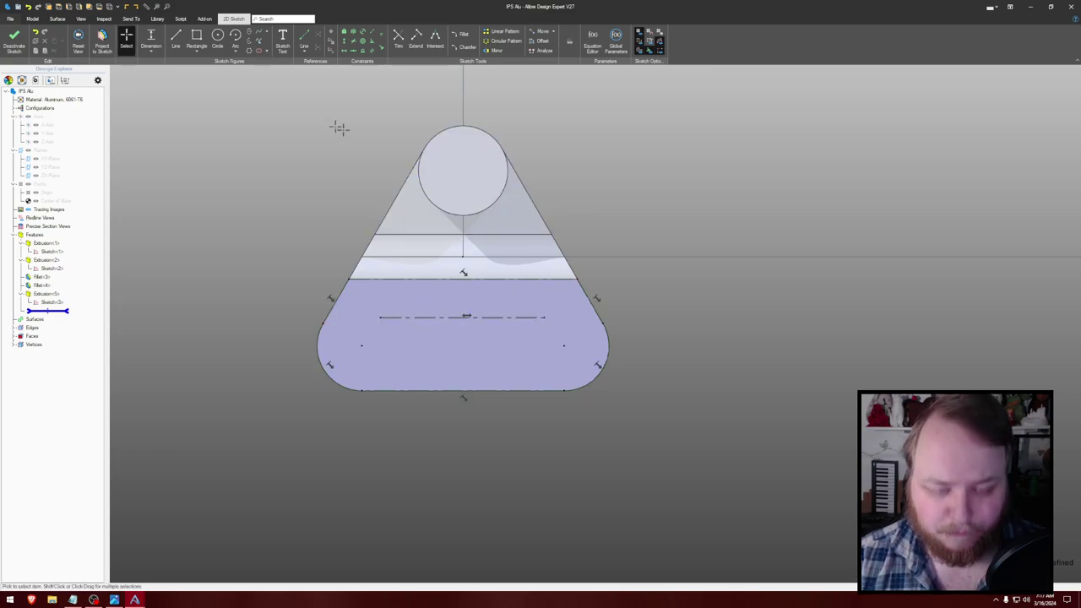
- Constrain the reference line's two endpoints to be centred about the origin
click(380, 318)
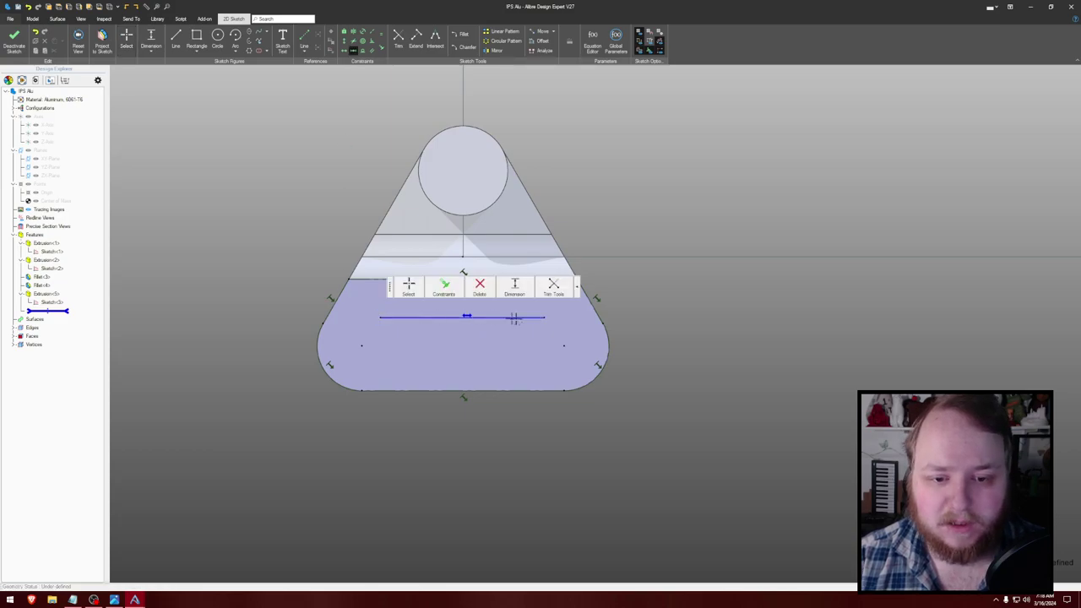
shift+click(544, 317)
click(461, 256)
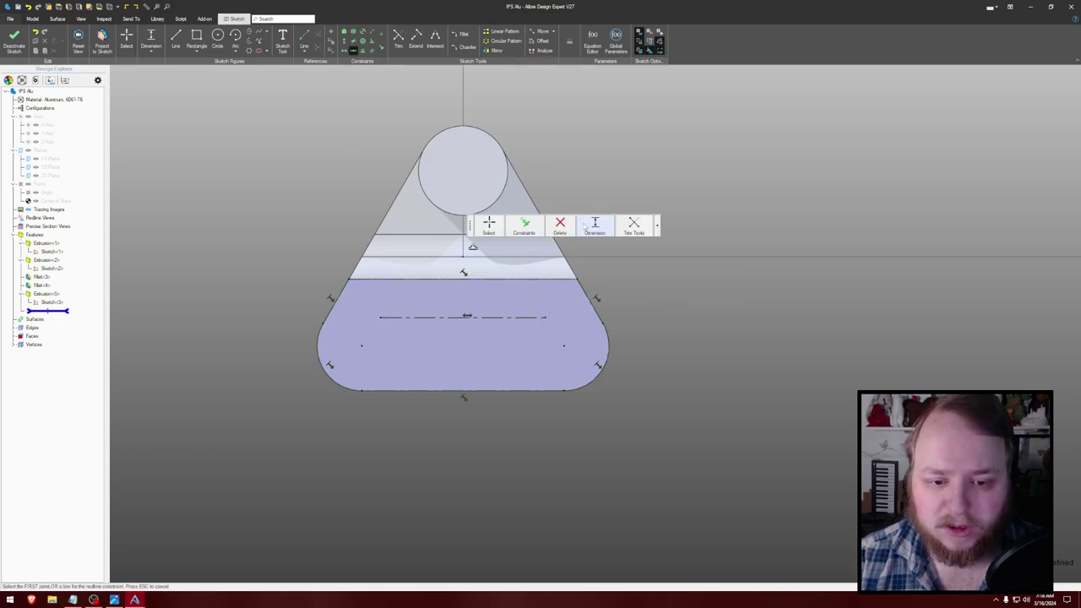
click(748, 195)
key(Escape)
key(Escape)
- Dimension the horizontal reference line's length and set it to 1 inch
click(480, 320)
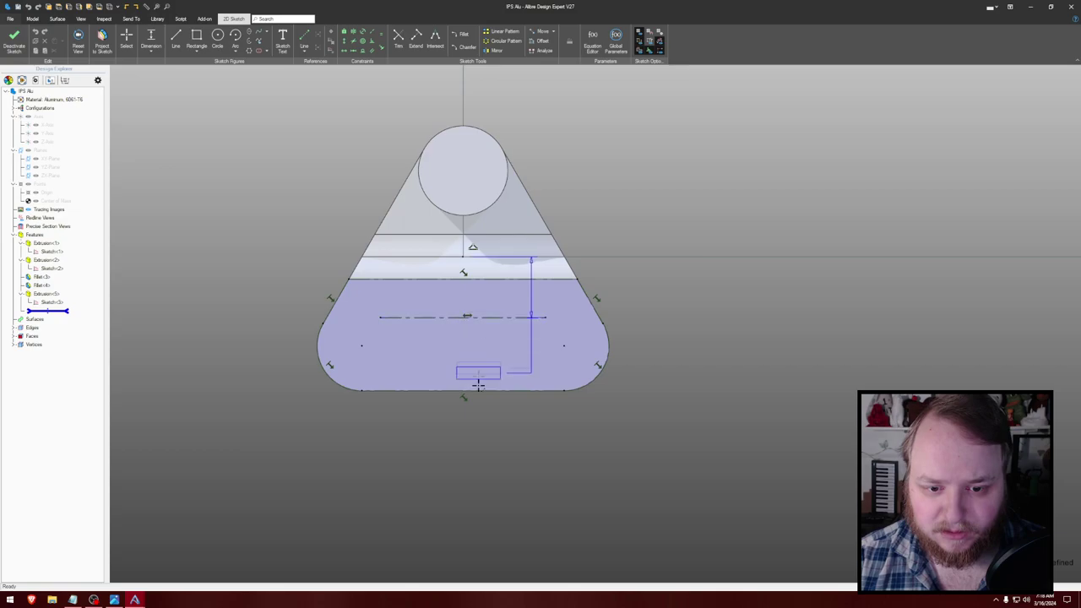
key(Escape)
click(490, 317)
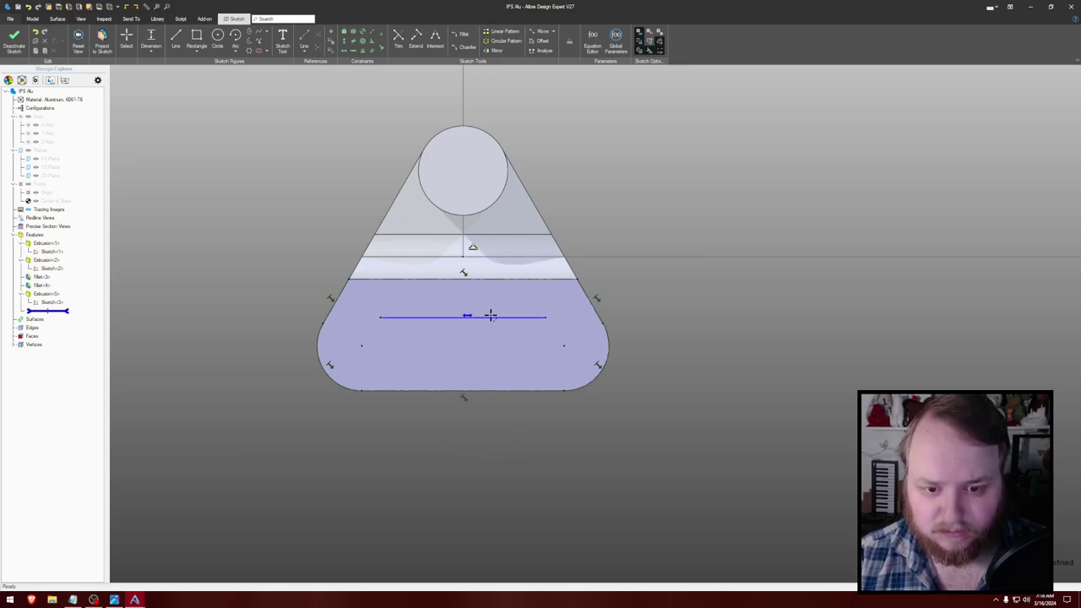
click(462, 488)
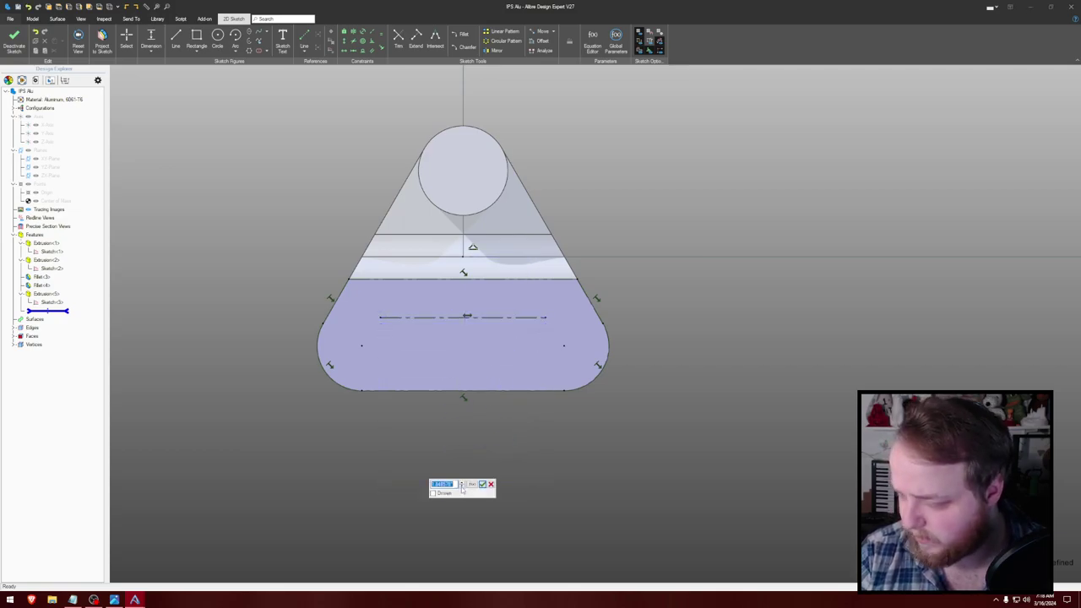
text(1)
key(Return)
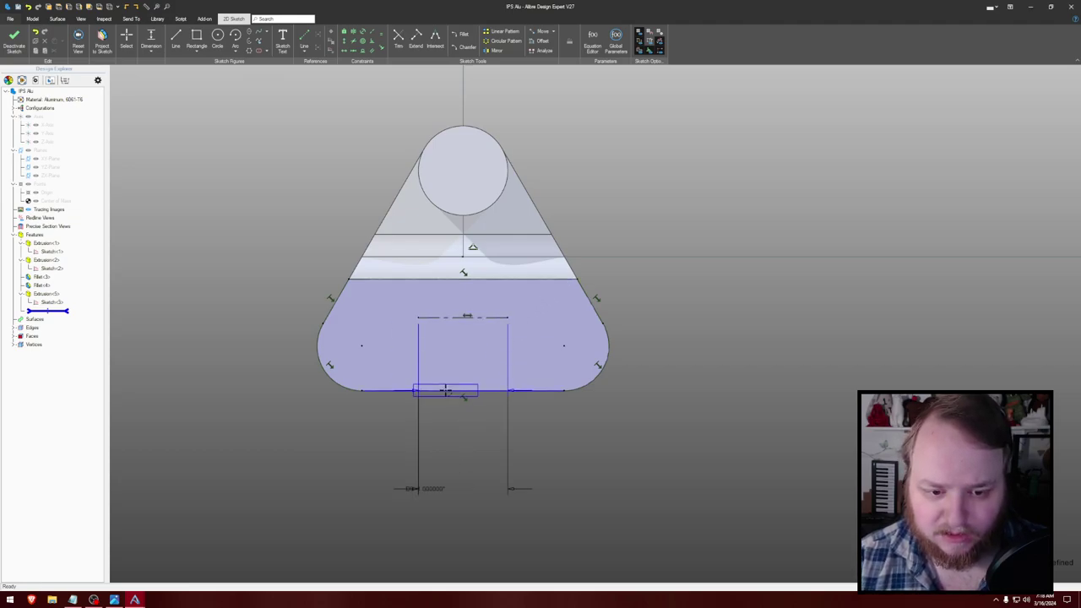
- Dimension the reference line's height above the lower face's bottom edge and set it to 0.625 inch
click(445, 391)
click(252, 360)
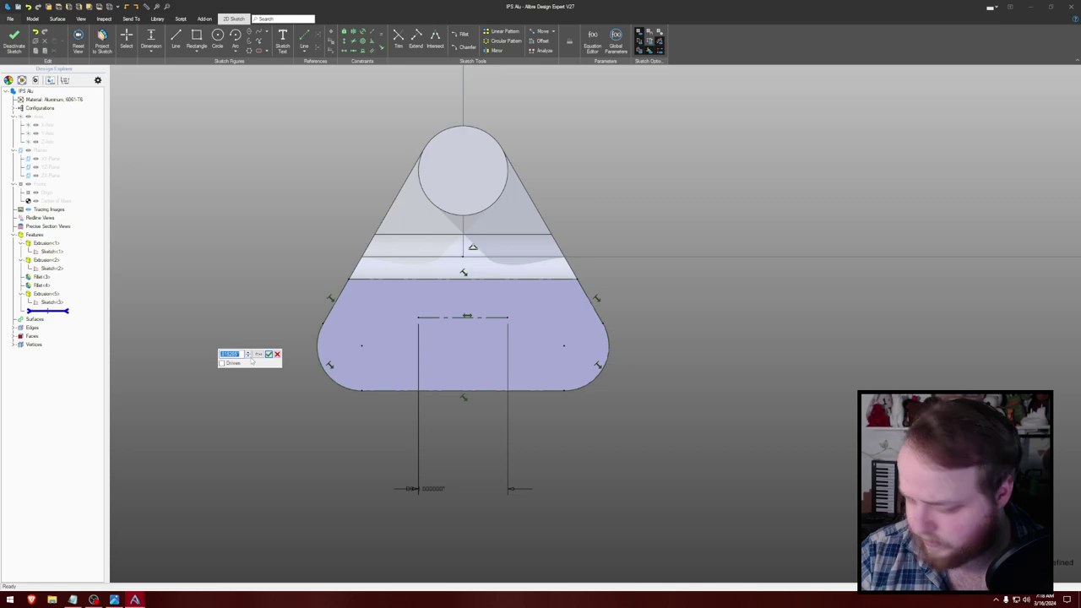
text(0.625)
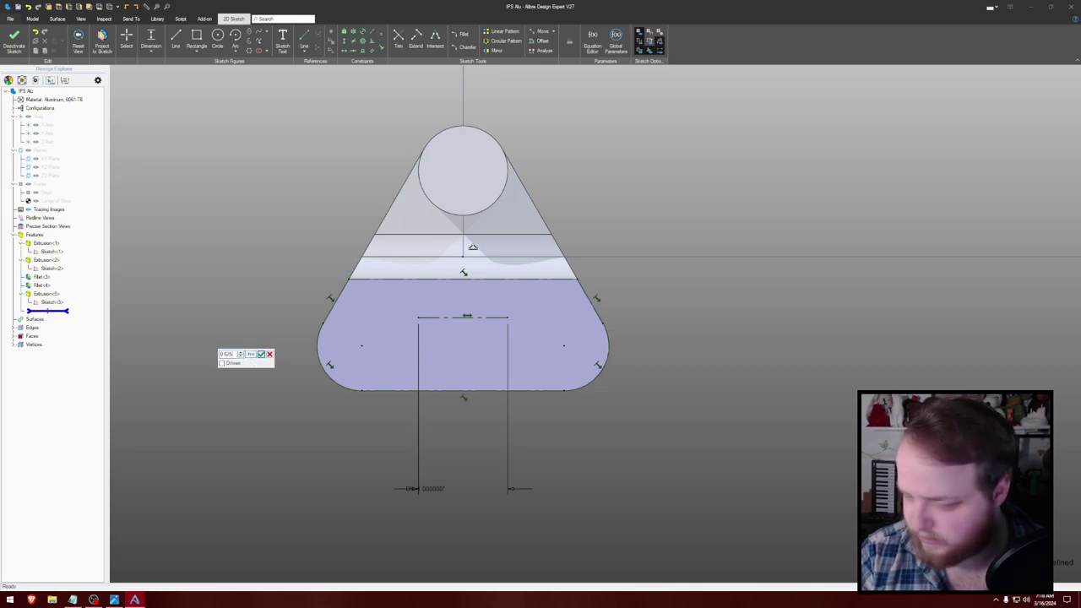
key(Return)
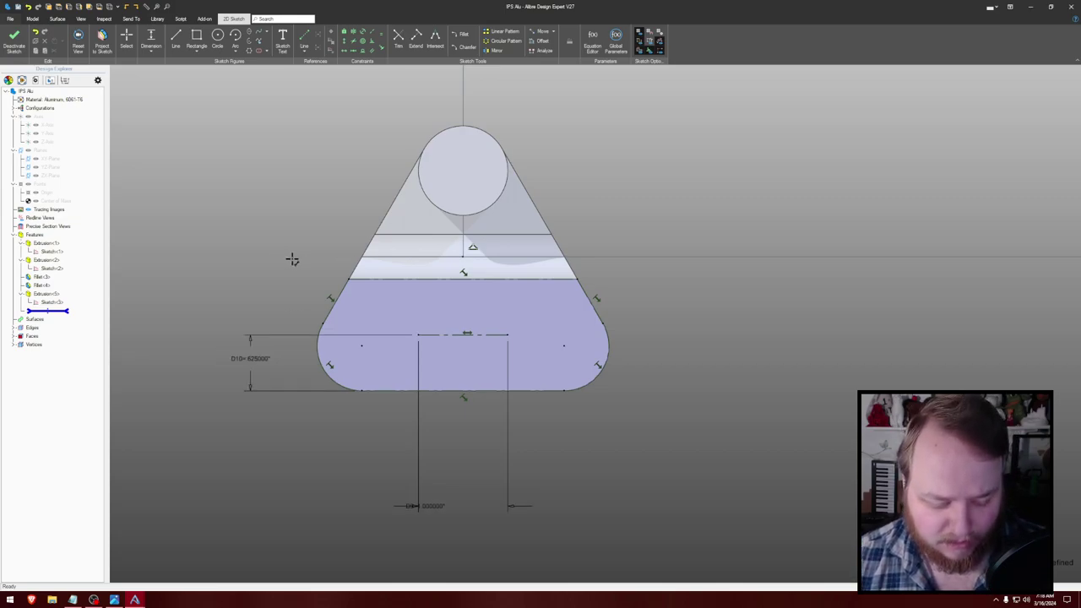
- Draw two equal outward-facing semicircular arcs centred on the left and right endpoints of the reference line
key(a)
click(418, 334)
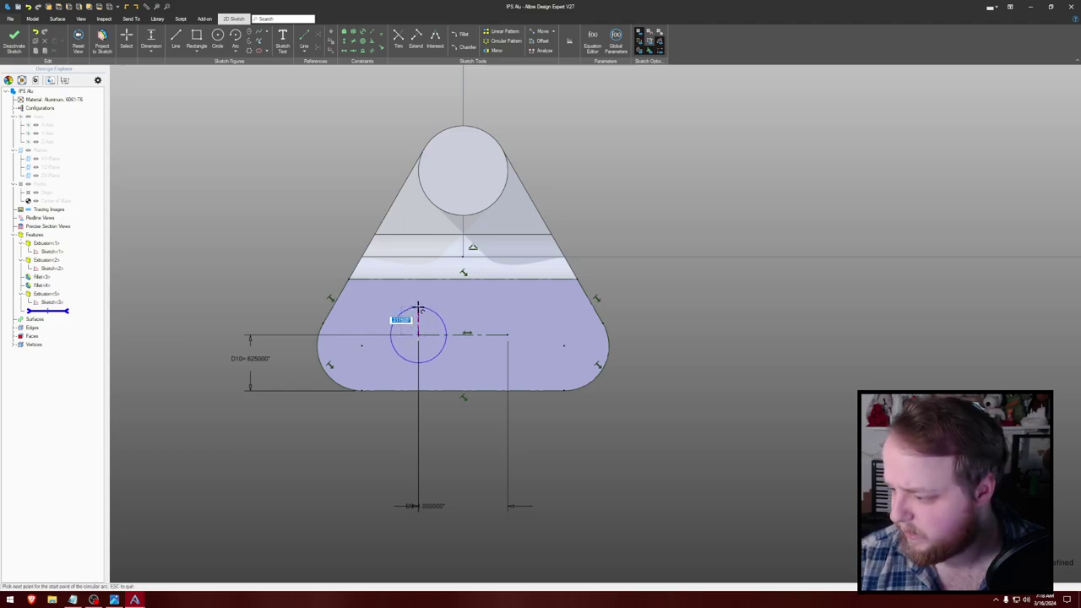
click(418, 307)
click(419, 365)
click(508, 334)
click(507, 307)
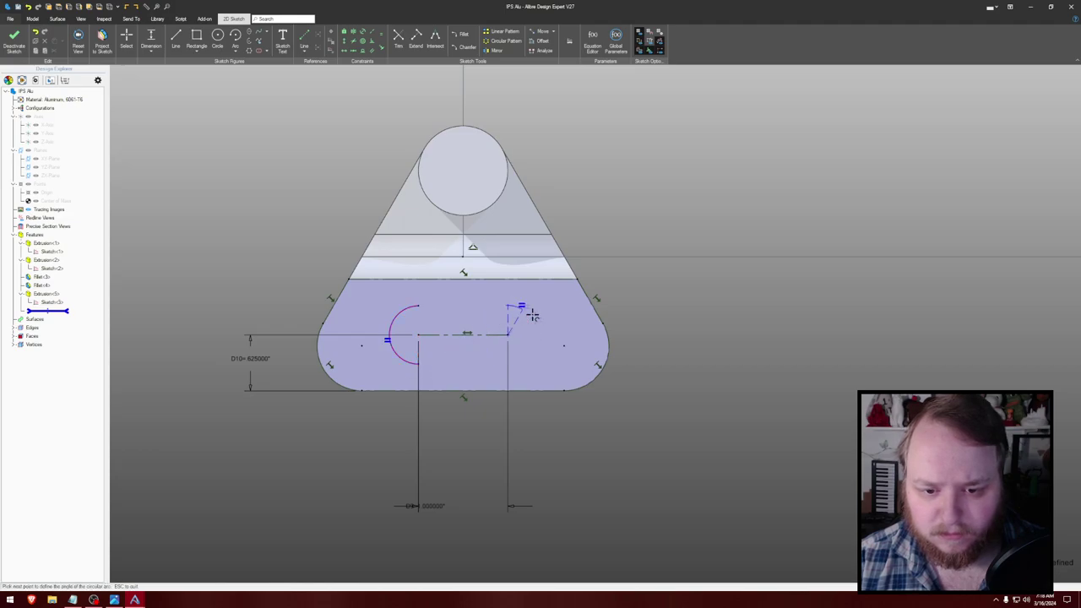
click(507, 365)
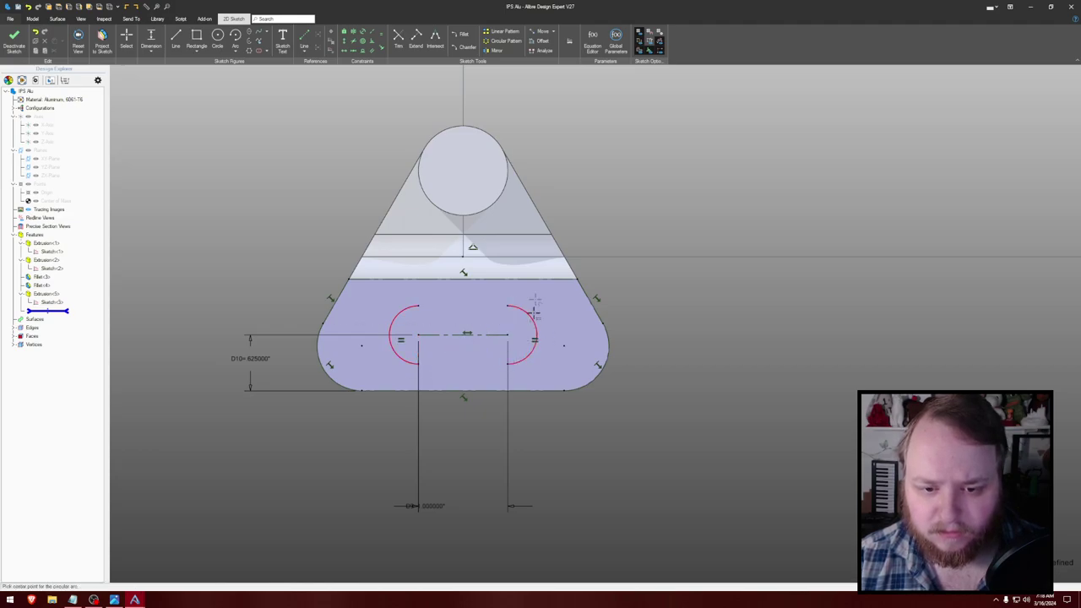
- Constrain both endpoints of each arc to be vertically aligned with that arc's centre point
click(507, 306)
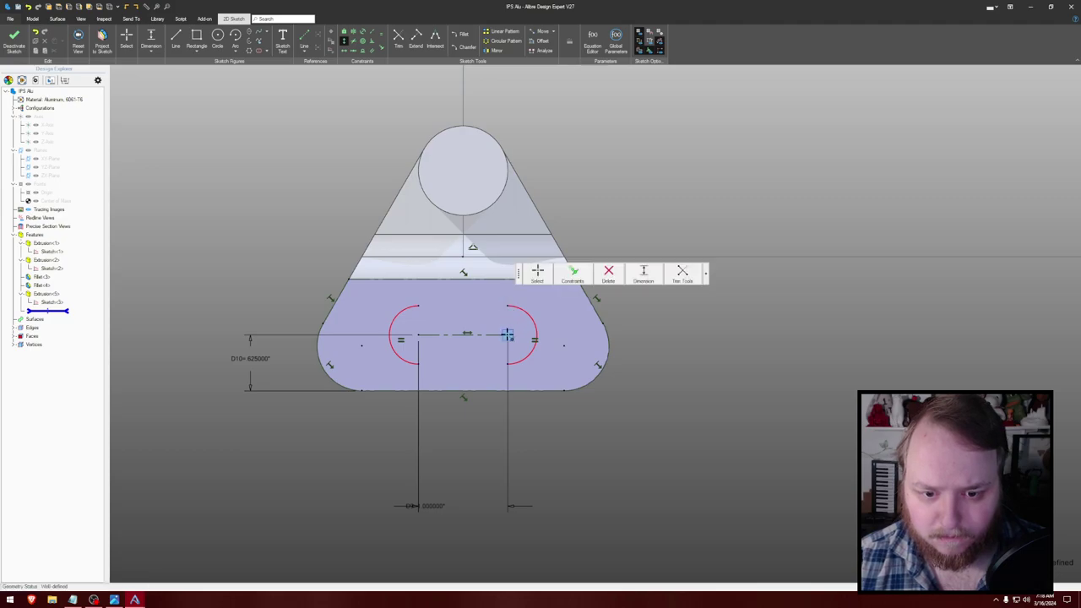
click(507, 335)
click(507, 335)
click(507, 364)
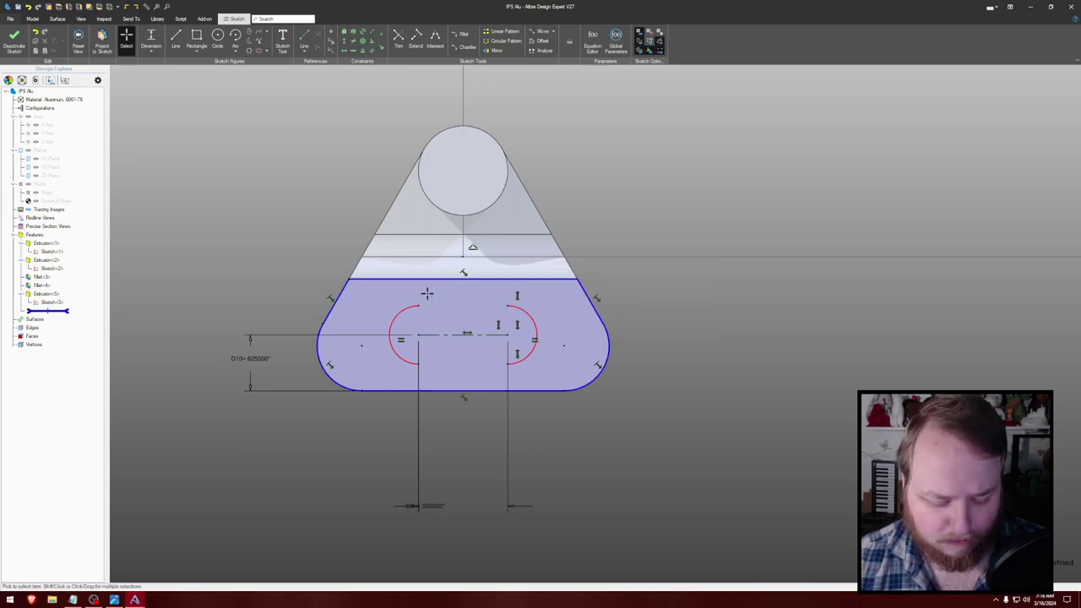
key(v)
click(418, 305)
click(418, 335)
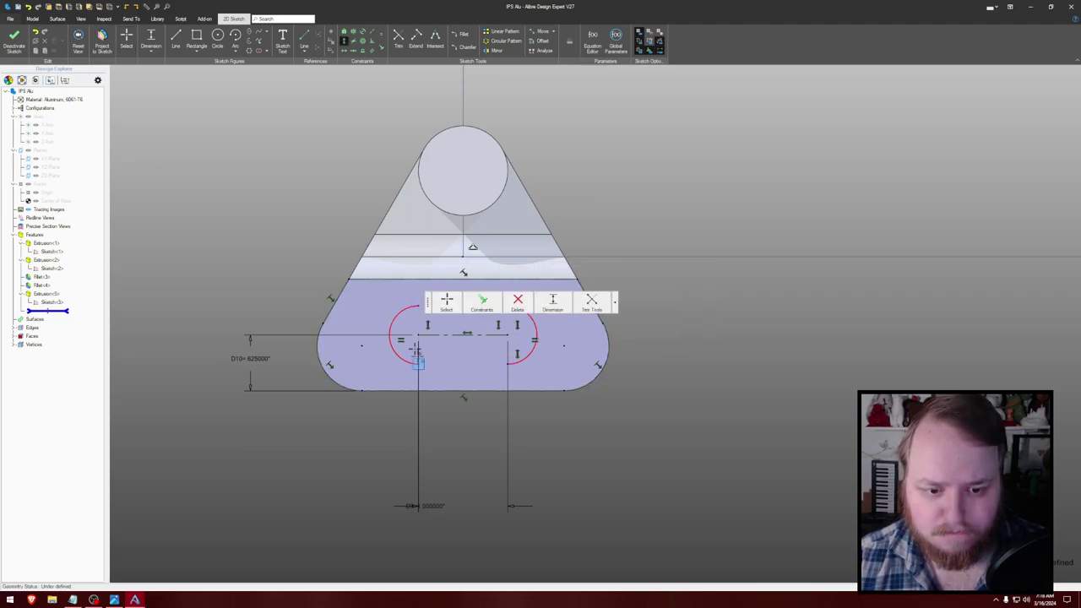
click(418, 364)
key(Escape)
- Close the slot profile with two straight lines joining the upper and lower endpoints of the arcs
key(l)
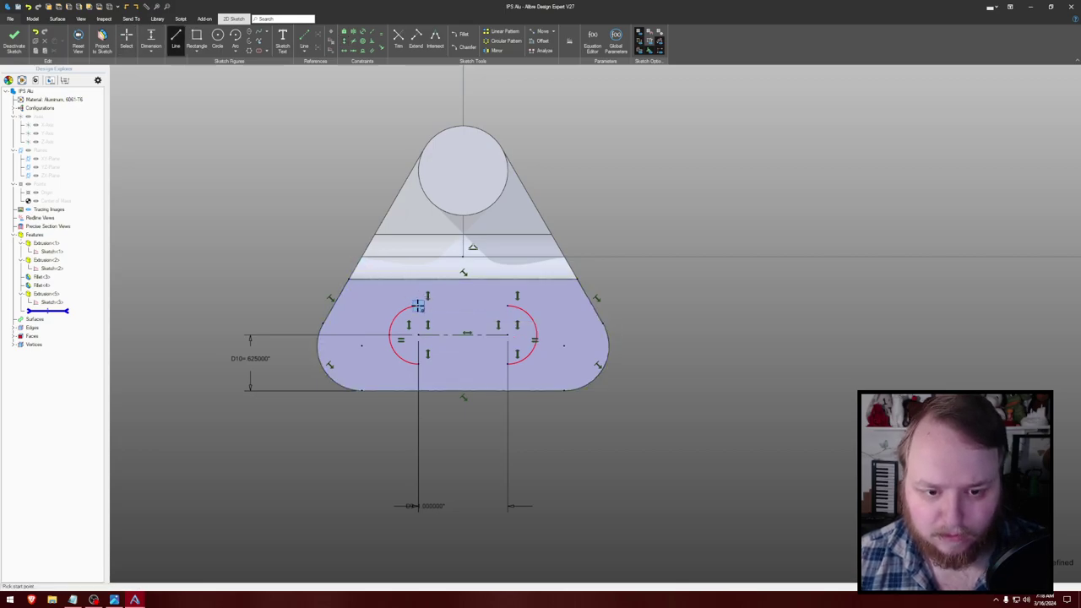
click(418, 306)
click(506, 306)
click(507, 363)
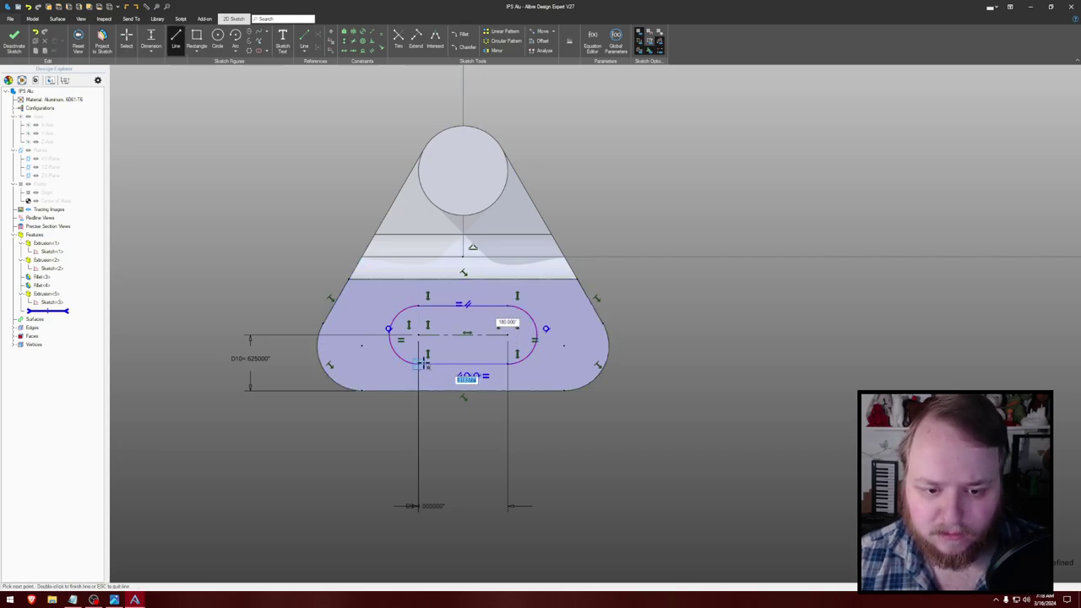
click(418, 363)
key(Escape)
- Dimension the slot's left end arc and set its radius
key(d)
click(389, 315)
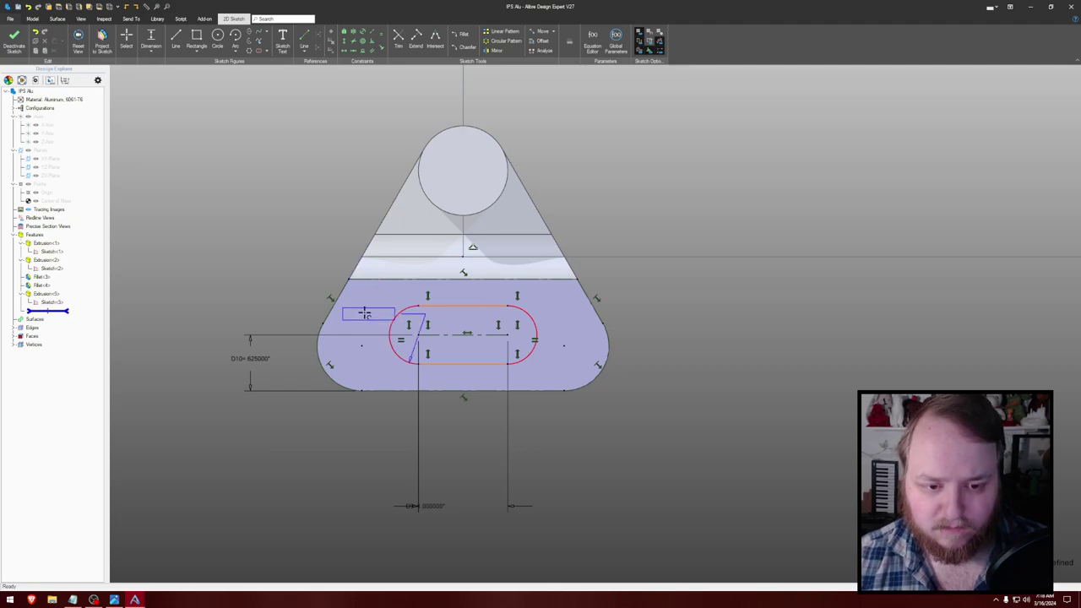
click(278, 287)
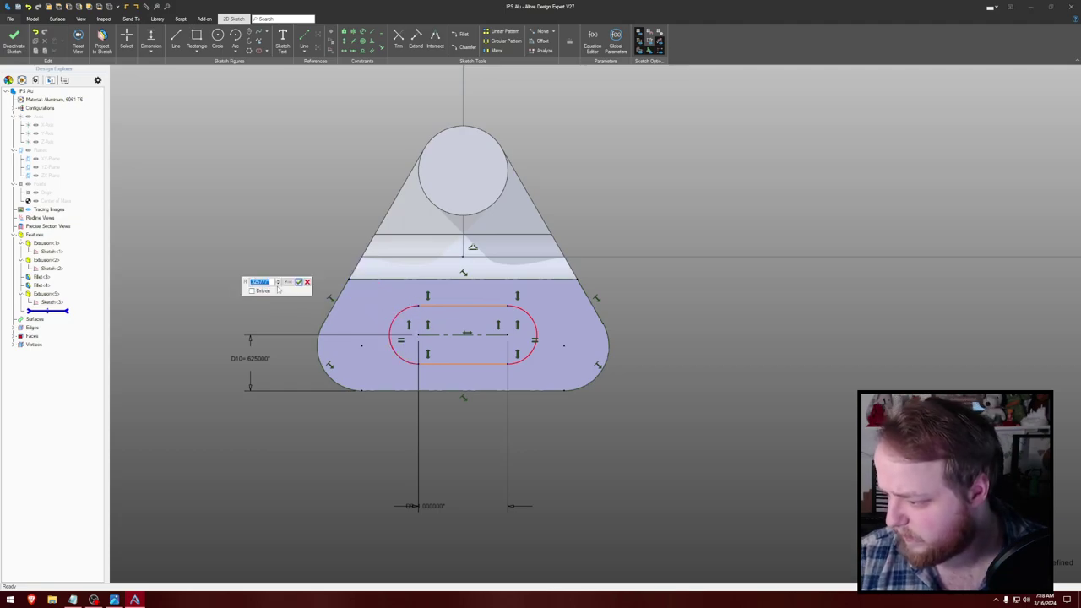
text(.6)
key(Return)
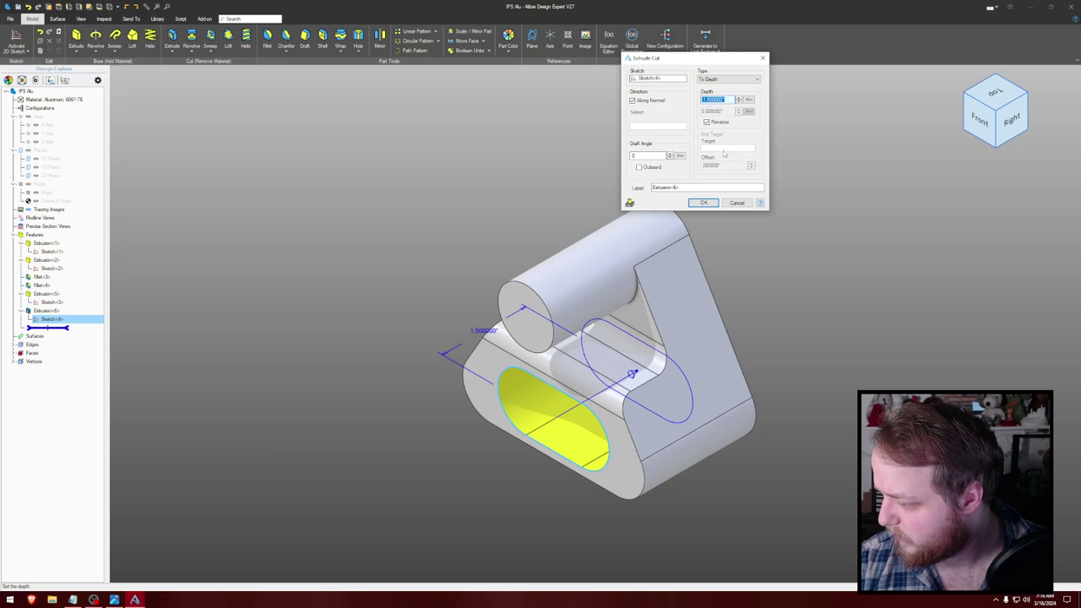
- Cut the slot profile into the lower front face to a depth of 0.75 inch, correcting the direction with a depth of -0.75
text(.75)
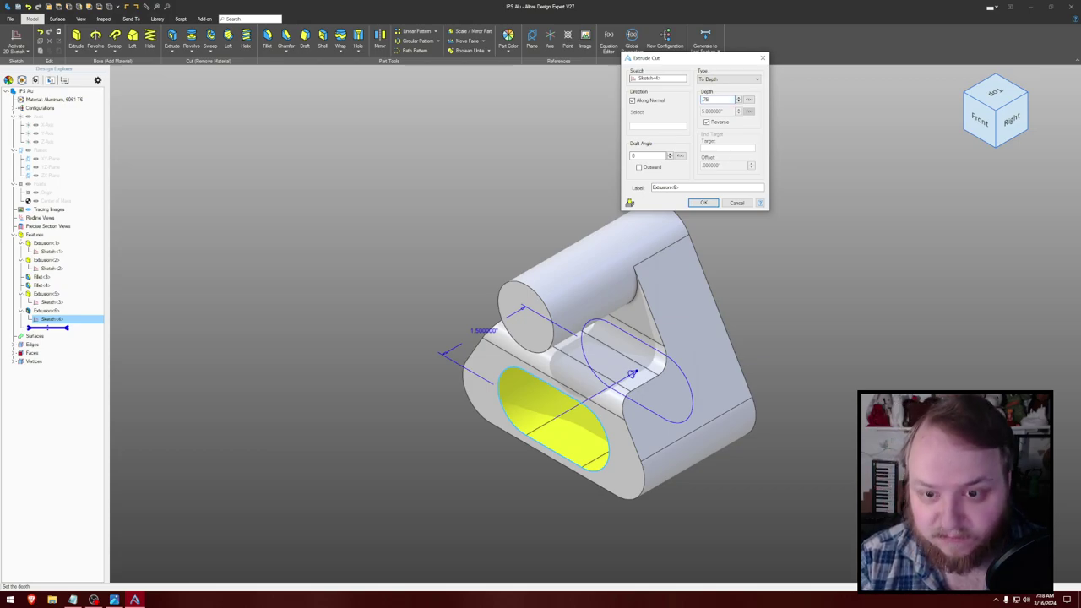
key(Return)
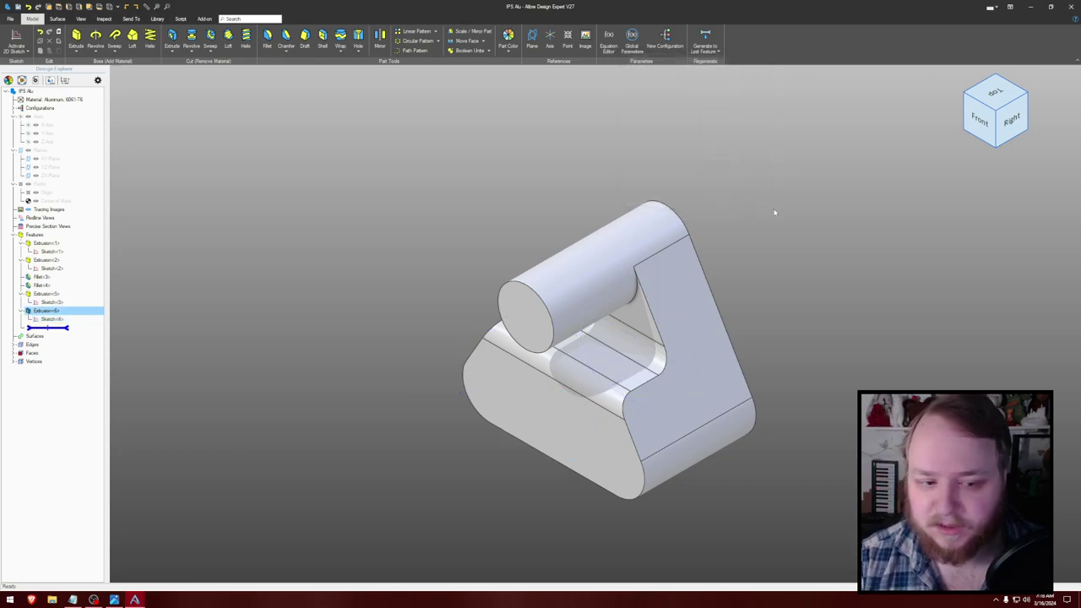
right_click(51, 310)
click(72, 318)
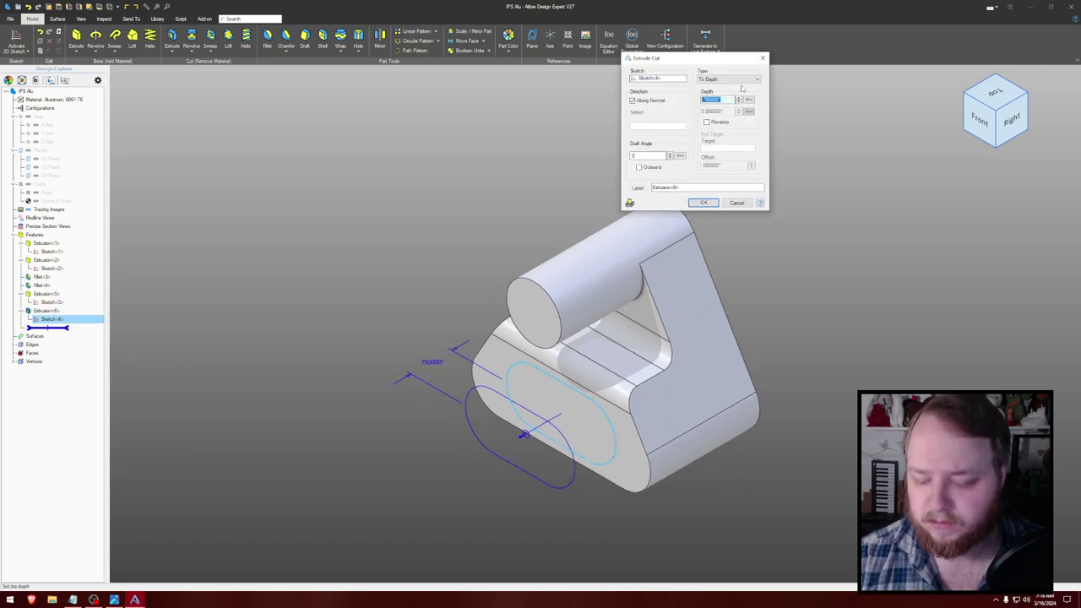
text(-.75)
key(Return)
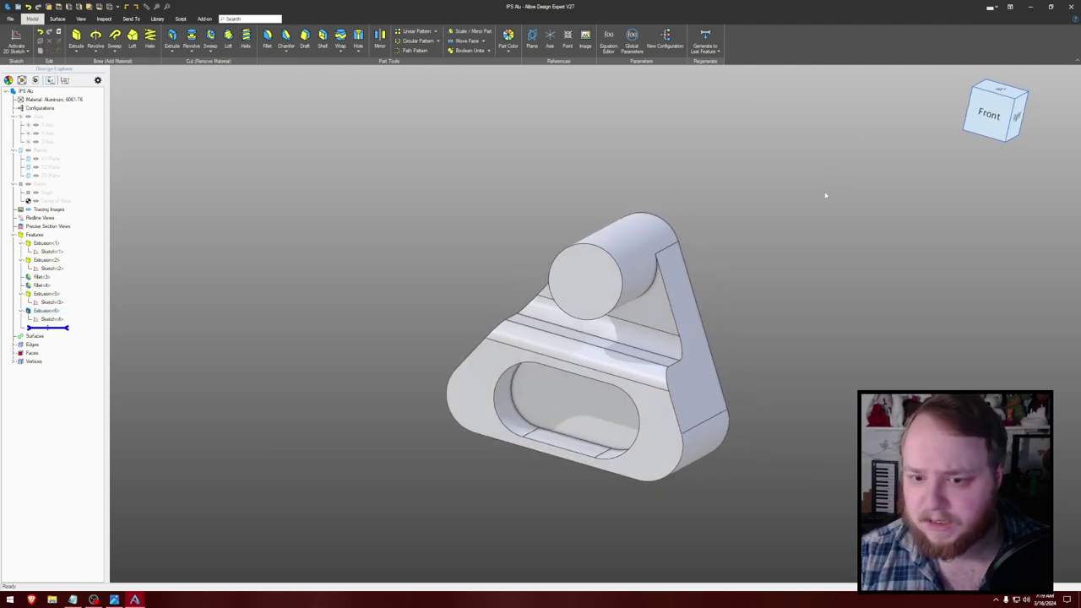
- Start a sketch on the triangular back face, project its edges as reference figures and view the sketch plane straight on
middle_drag(826, 195, 785, 204)
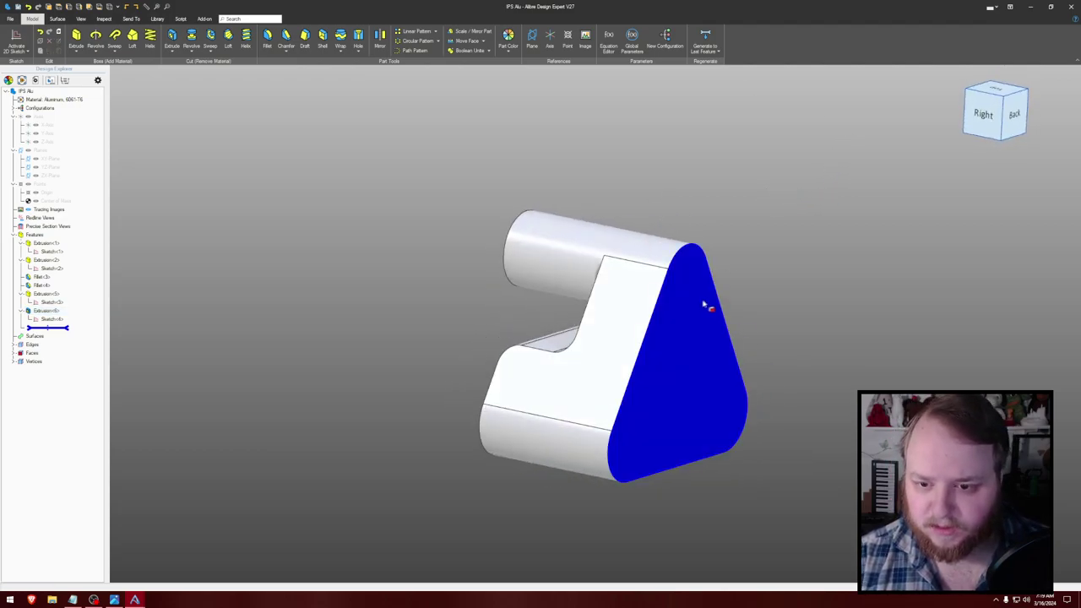
key(s)
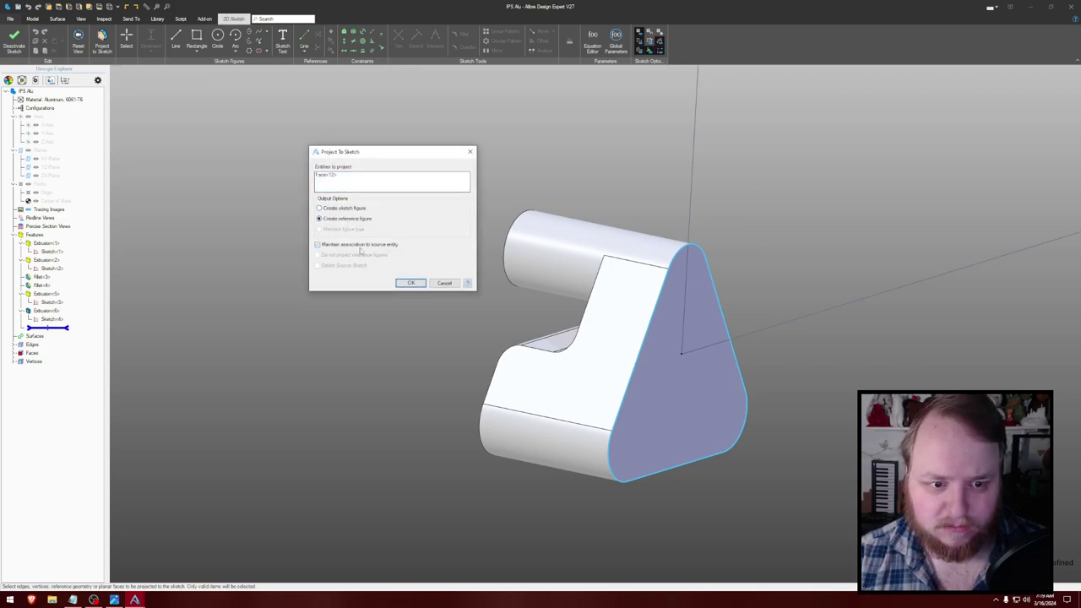
click(411, 283)
middle_drag(676, 229, 787, 203)
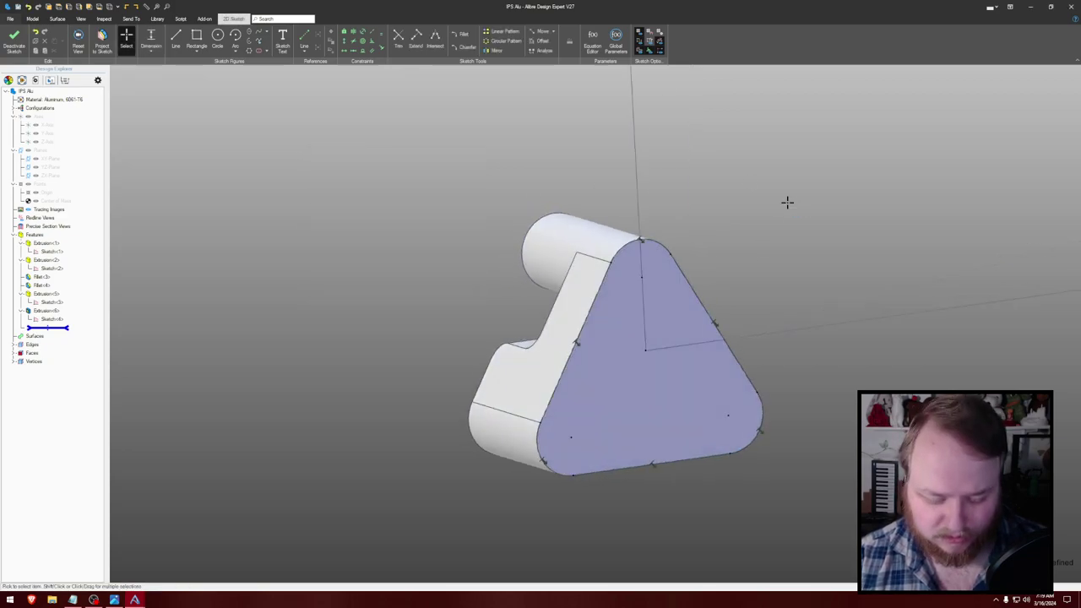
key(o)
scroll(754, 202, down, 1)
key(o)
- Draw a circle of 0.25 inch diameter centred on the triangle's upper corner arc
key(c)
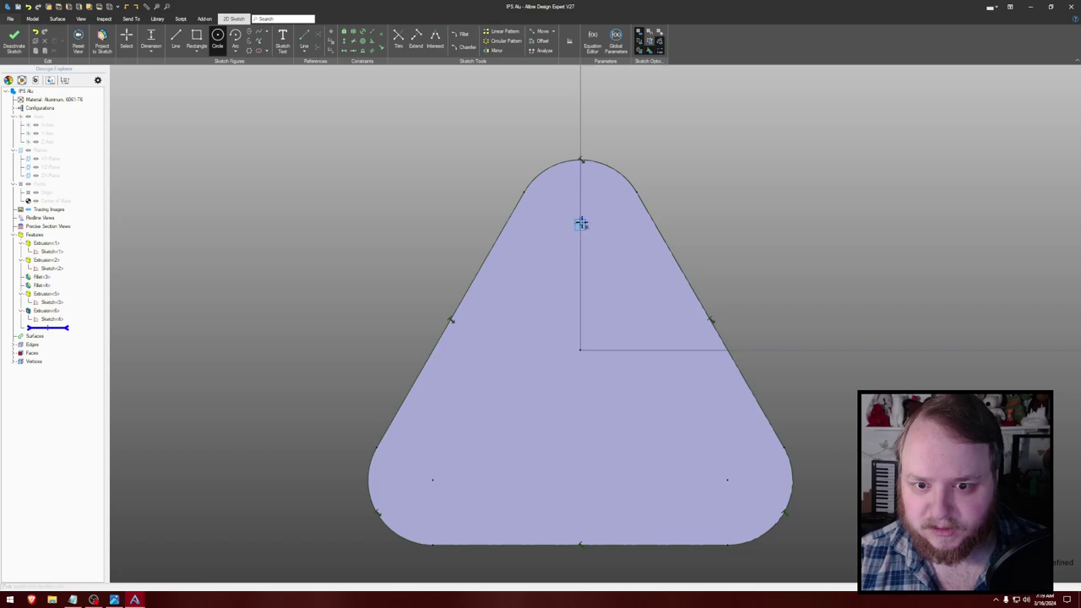
click(580, 224)
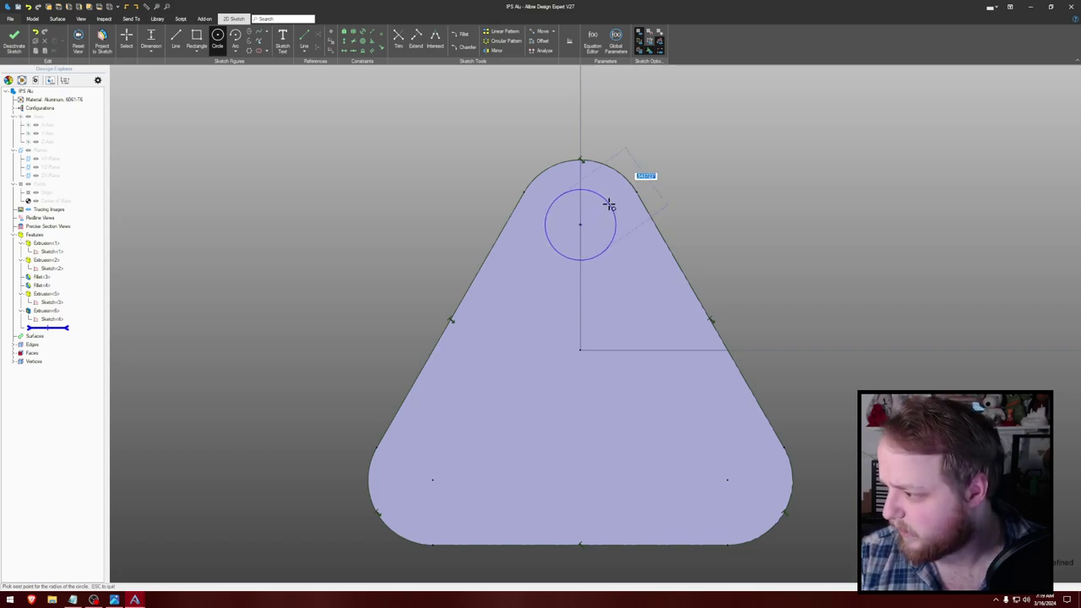
text(.25)
key(Return)
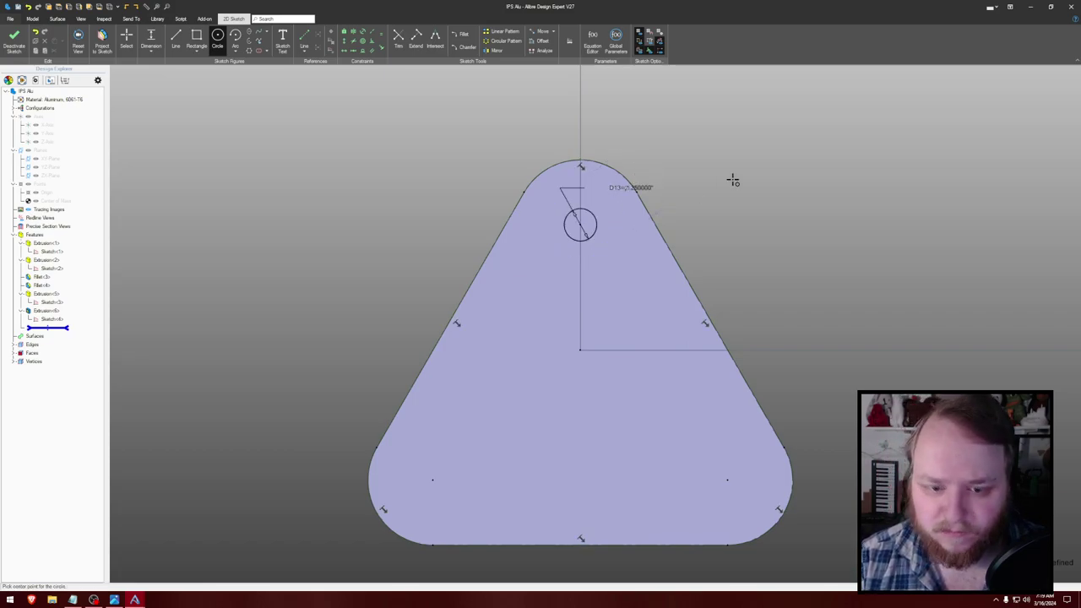
- Extrude-cut the 0.25 inch circle with the Through All type to make a hole through the body and boss
key(e)
key(shift+e)
click(728, 79)
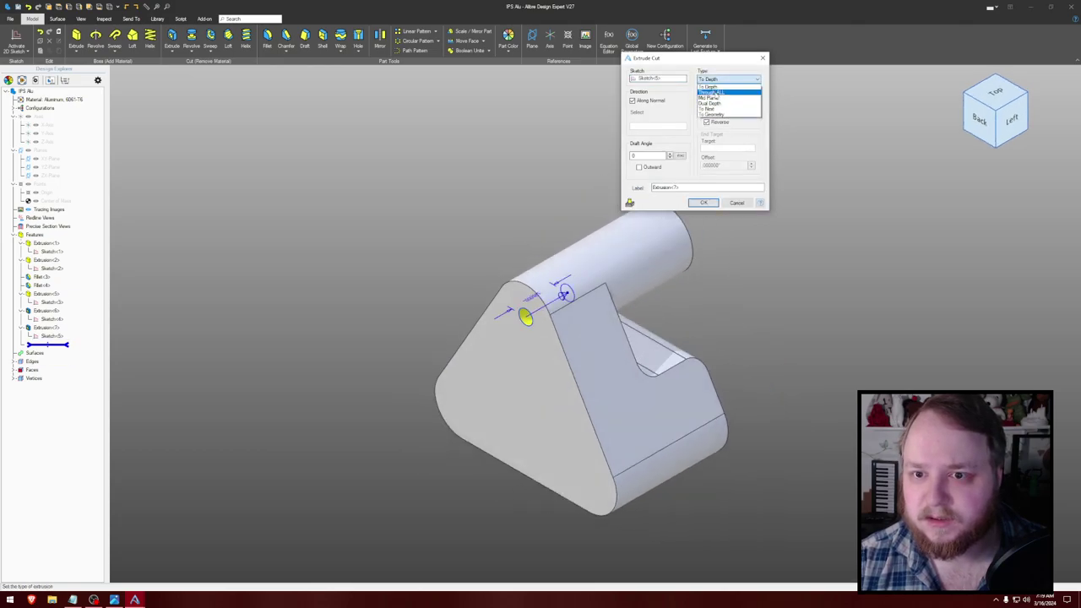
click(722, 100)
click(702, 202)
- Sketch a circle of 0.5 inch diameter on the back face and constrain it concentric with the through hole
middle_drag(603, 164, 623, 156)
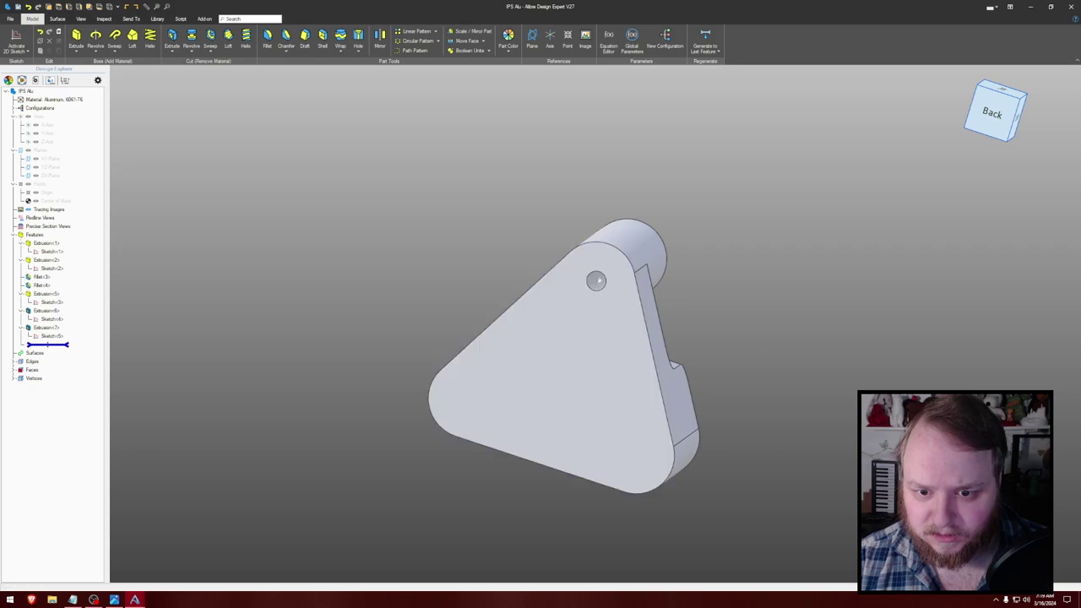
click(618, 285)
key(s)
key(c)
click(595, 282)
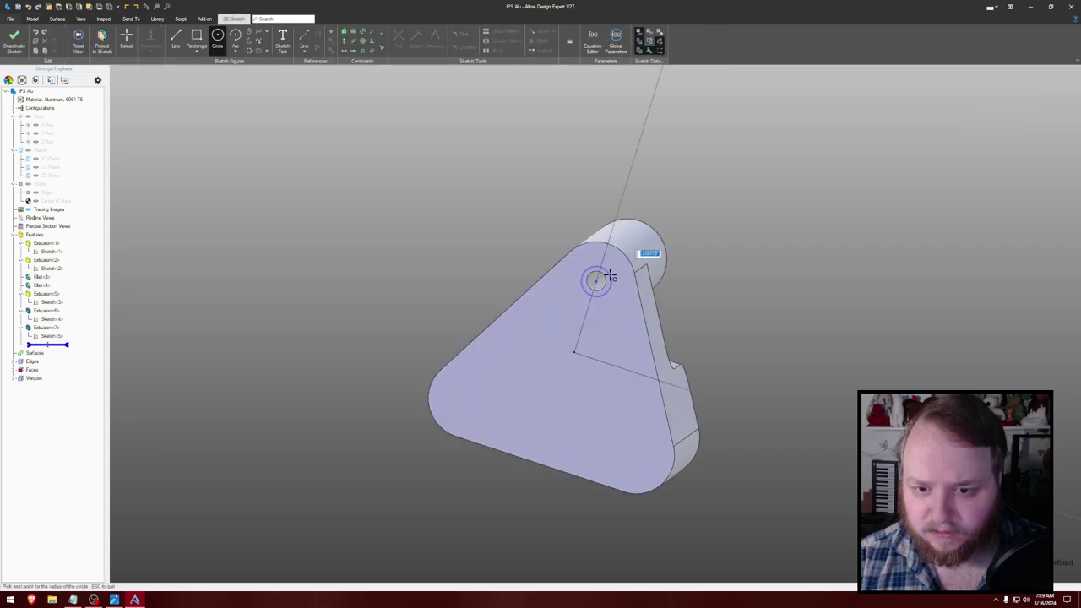
text(.3)
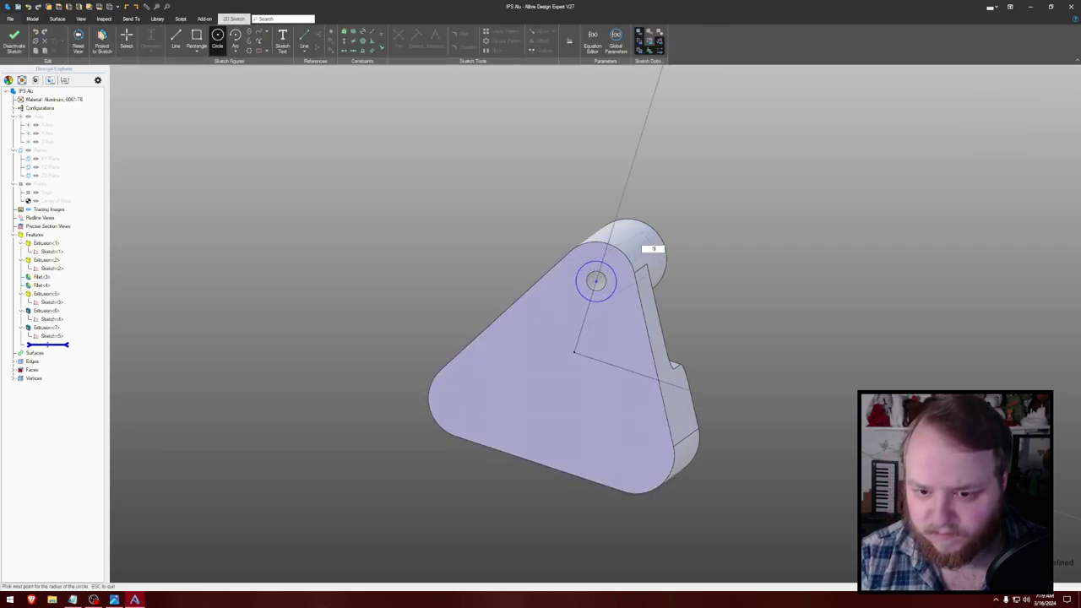
text(.5)
key(Return)
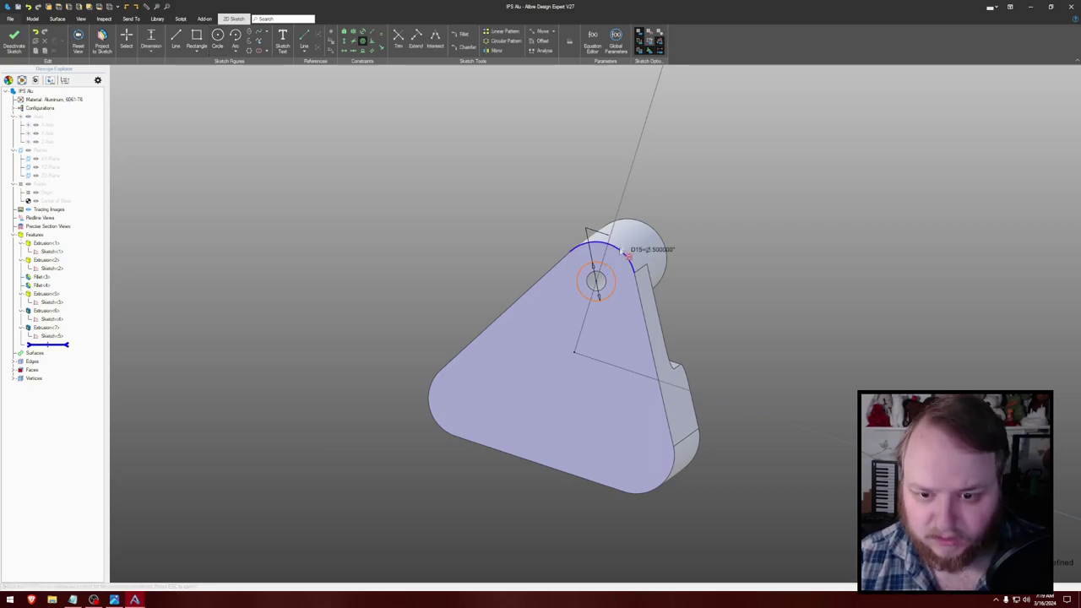
click(613, 269)
click(603, 276)
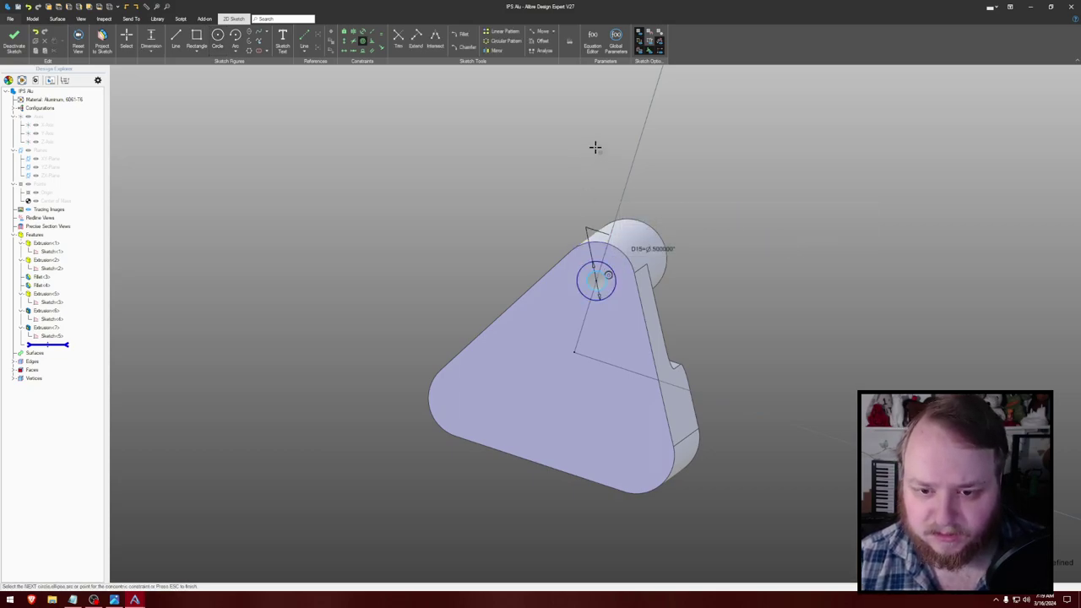
- Extrude-cut the 0.5 inch circle 0.2 inch into the back face as a counterbore, using the To Depth type
key(x)
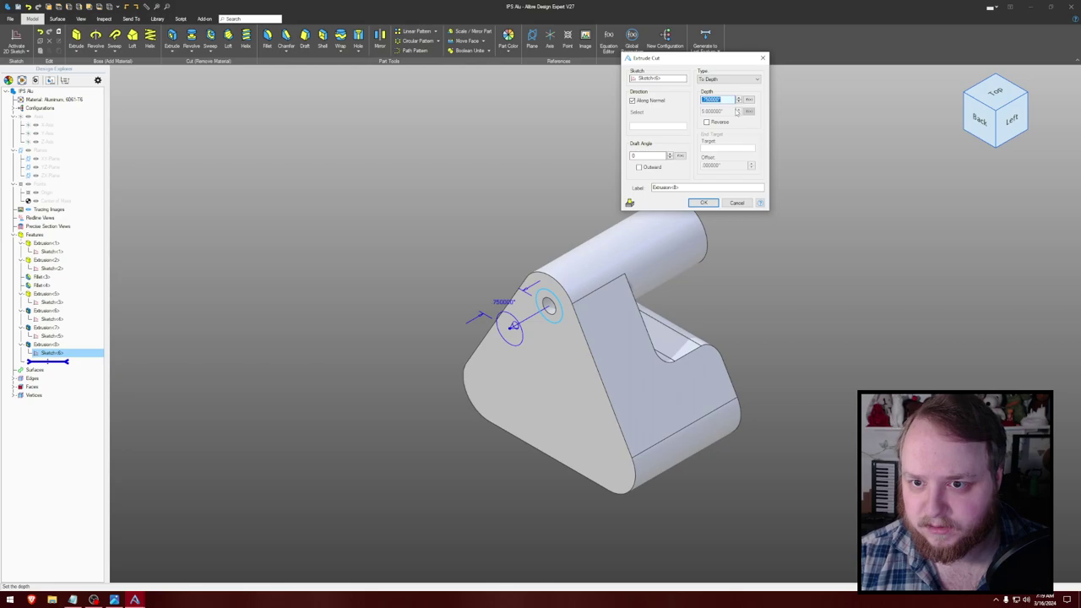
click(728, 79)
click(726, 87)
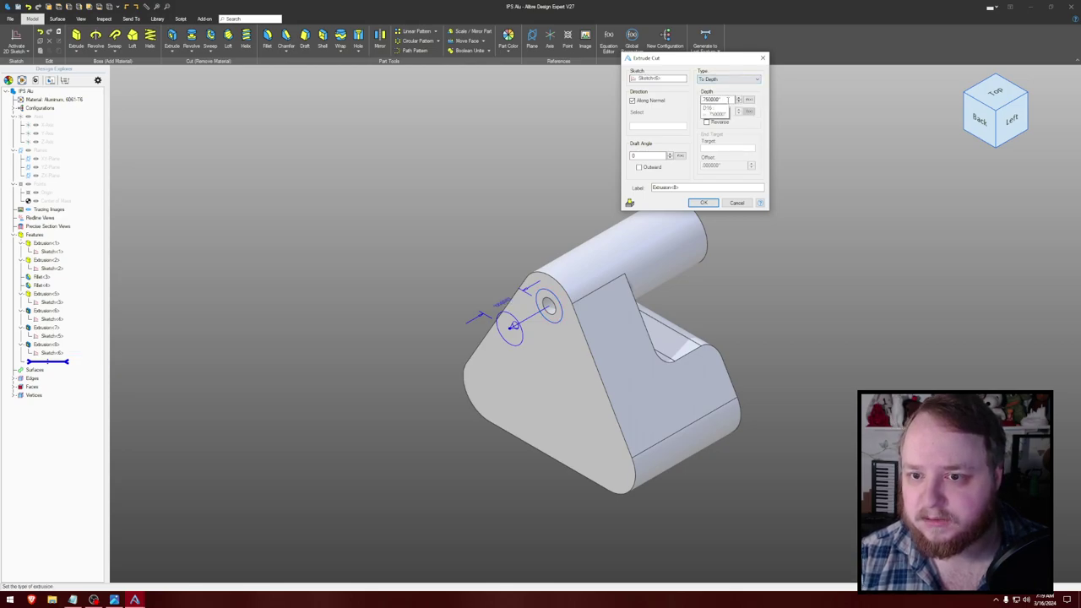
double_click(727, 99)
text(.2)
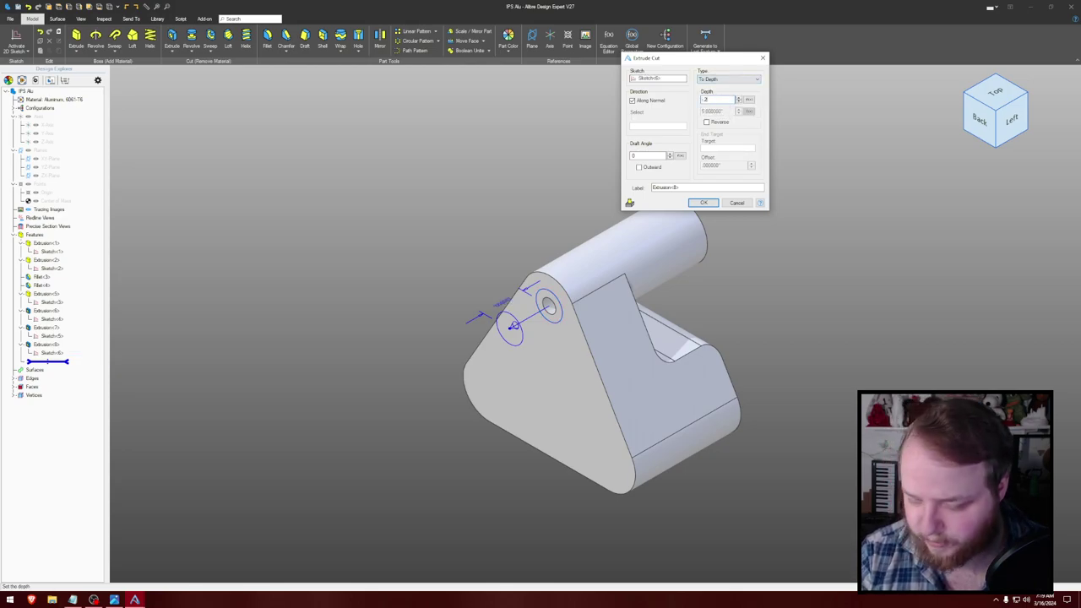
key(Return)
click(767, 147)
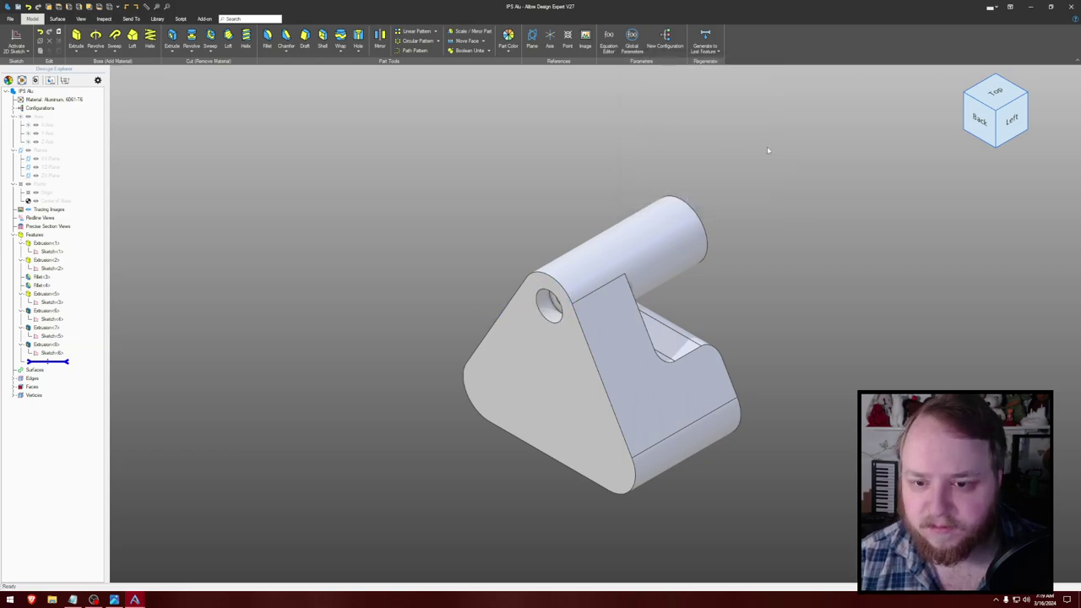
mouse_move(766, 147)
middle_down()
mouse_move(816, 160)
mouse_move(759, 162)
middle_up()
right_drag(758, 163, 778, 181)
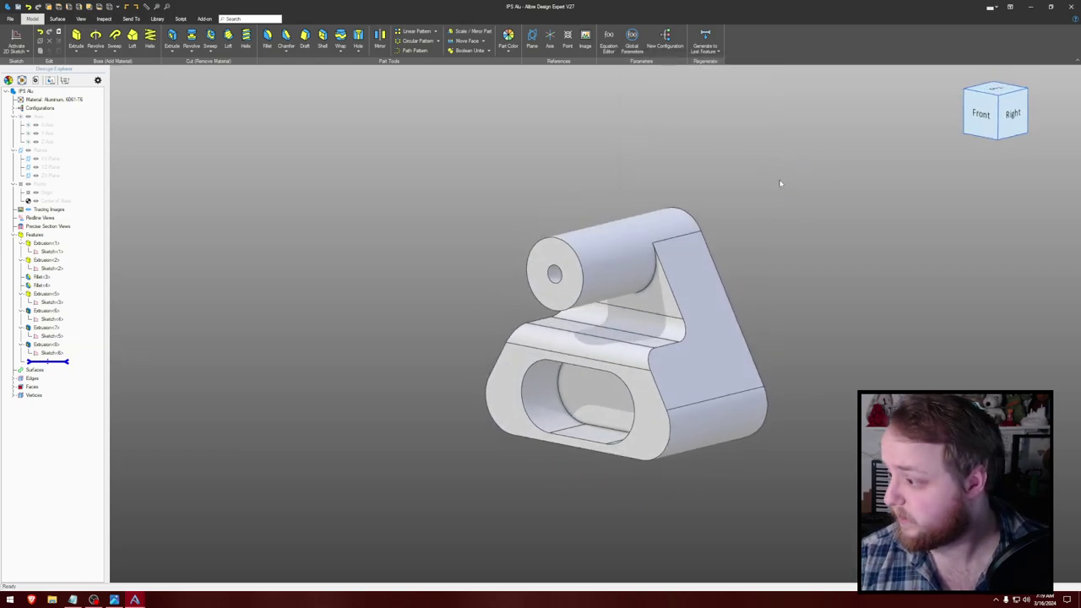
- Examine the finished part's boss, through hole, slotted pocket and fillets from several front and right-side angles
middle_drag(794, 199, 728, 174)
right_drag(740, 195, 744, 195)
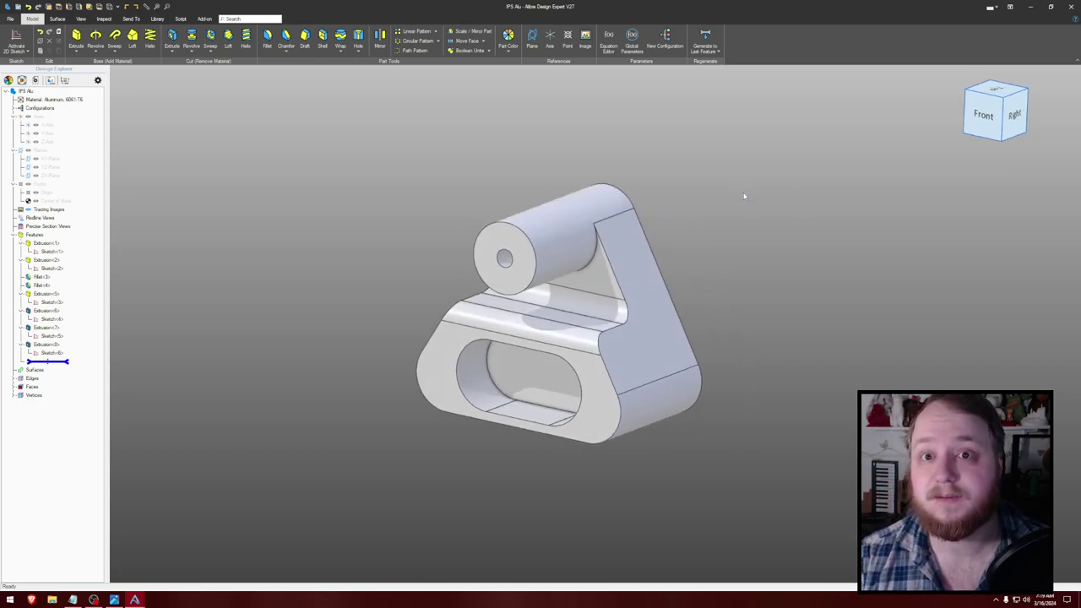
right_drag(744, 196, 756, 193)
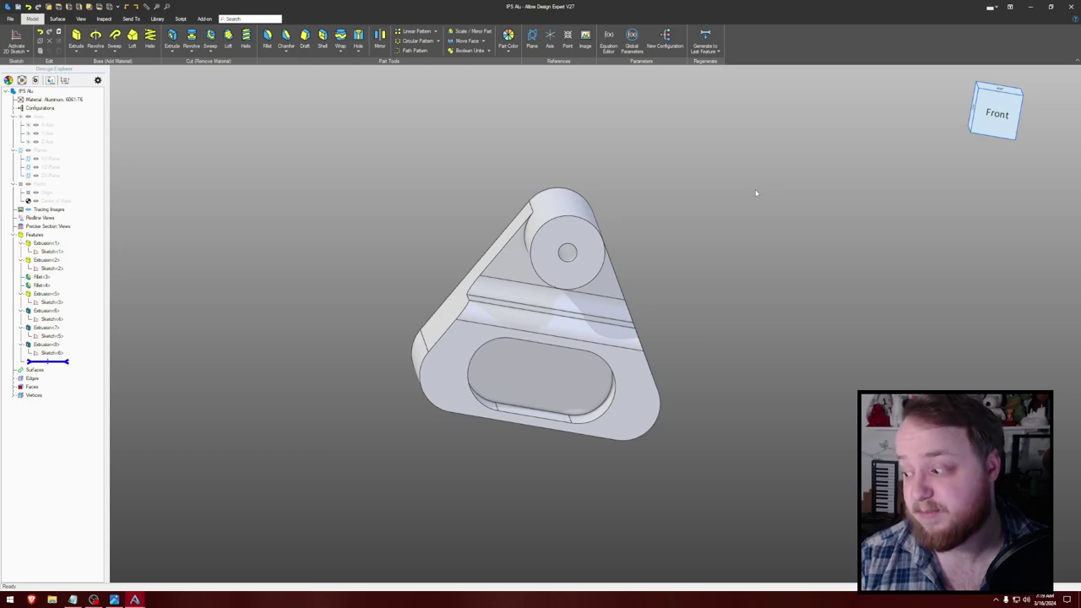
right_drag(756, 193, 735, 212)
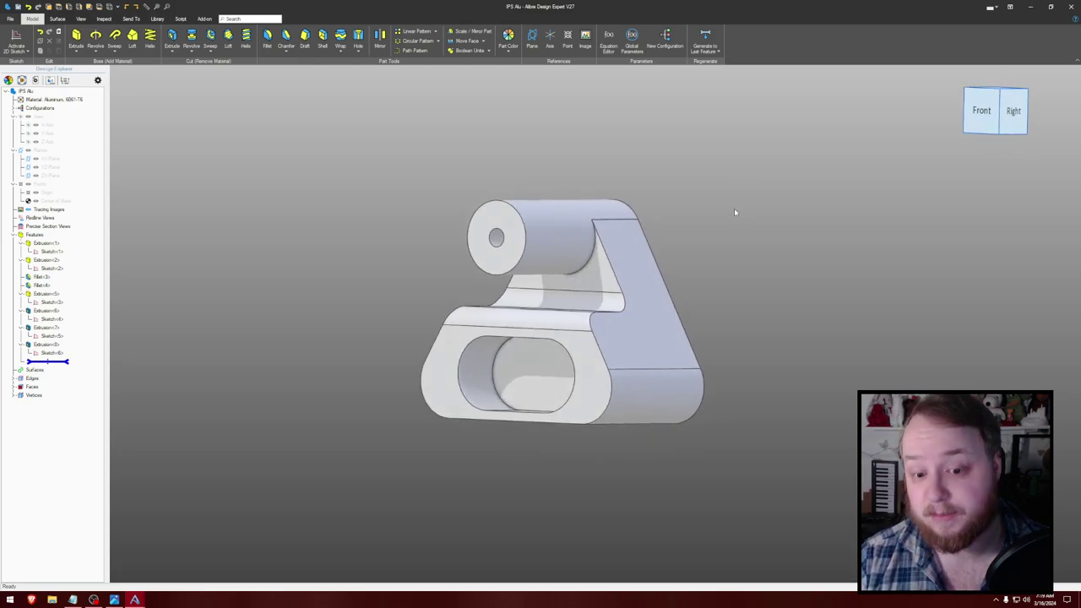
right_drag(735, 212, 741, 214)
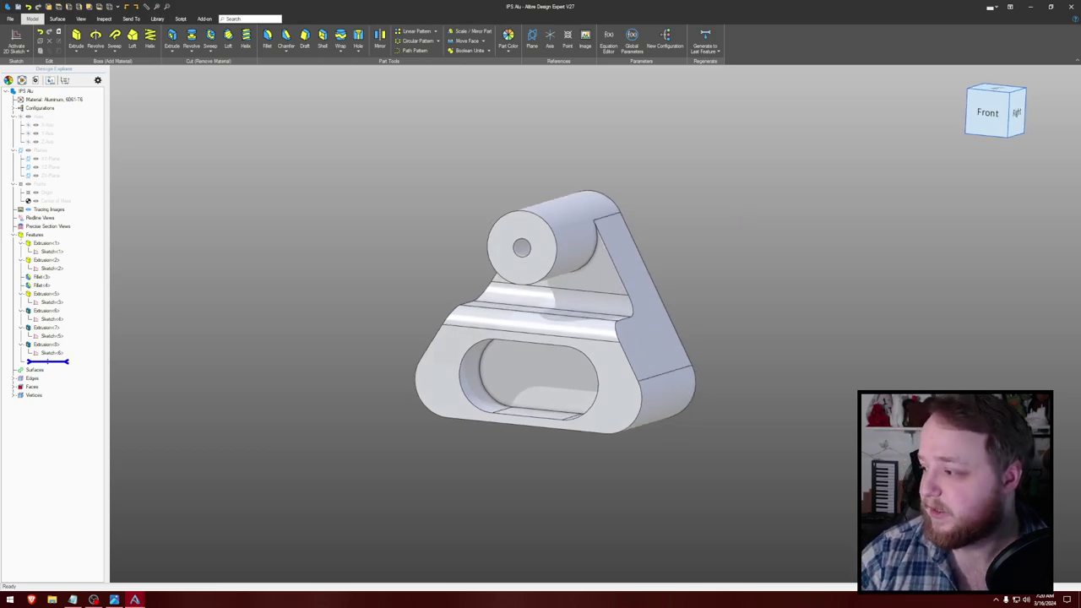
- Switch to the reference drawing in the image viewer and place it as a smaller window over the model
drag(1080, 351, 495, 0)
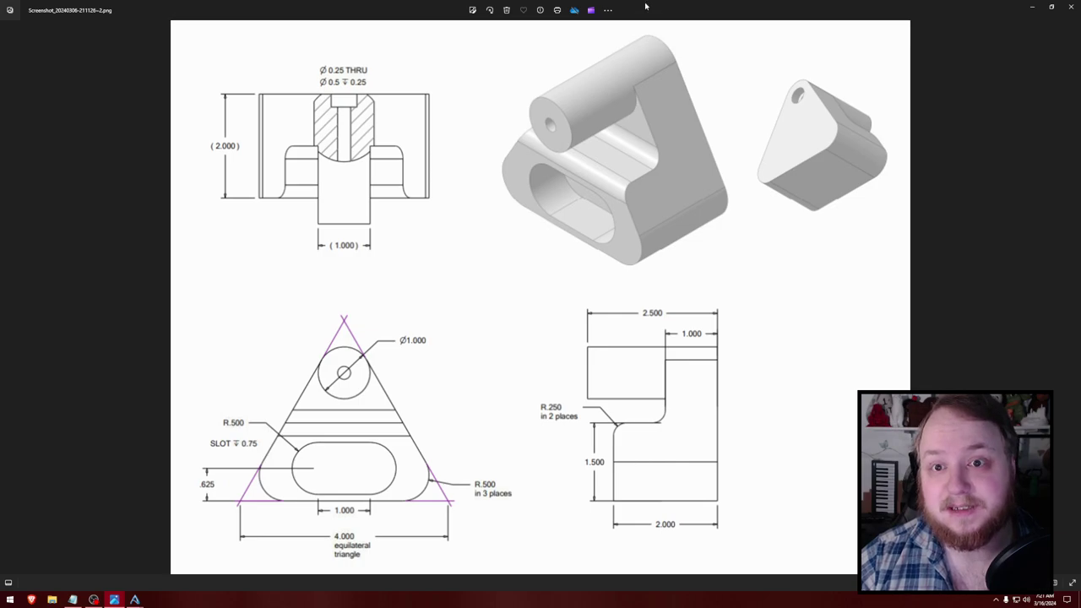
drag(646, 6, 614, 251)
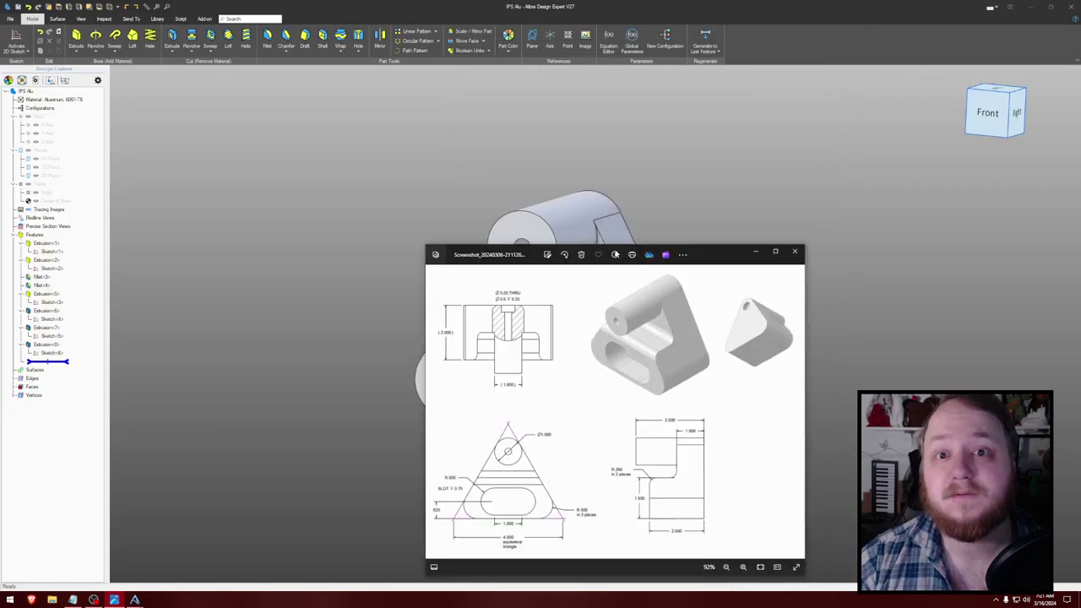